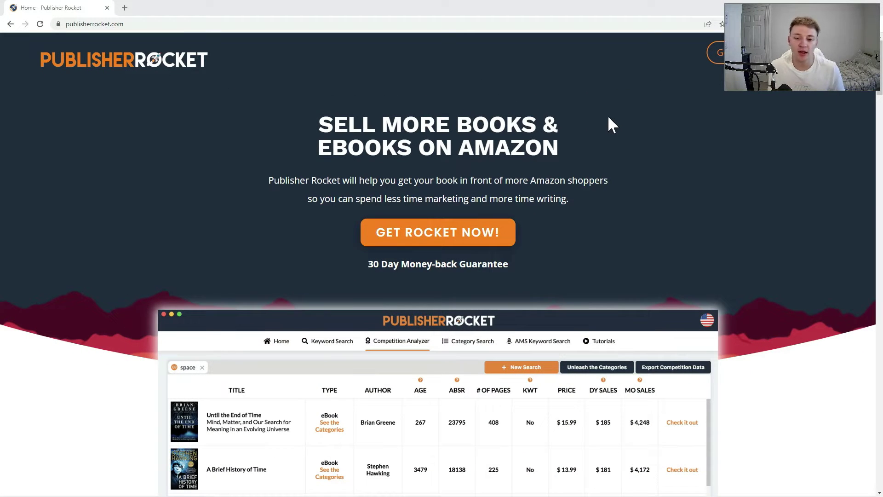
# Confirm the market is set to the UK in the market and language settings.
pyautogui.scroll(-2, 595, 117)
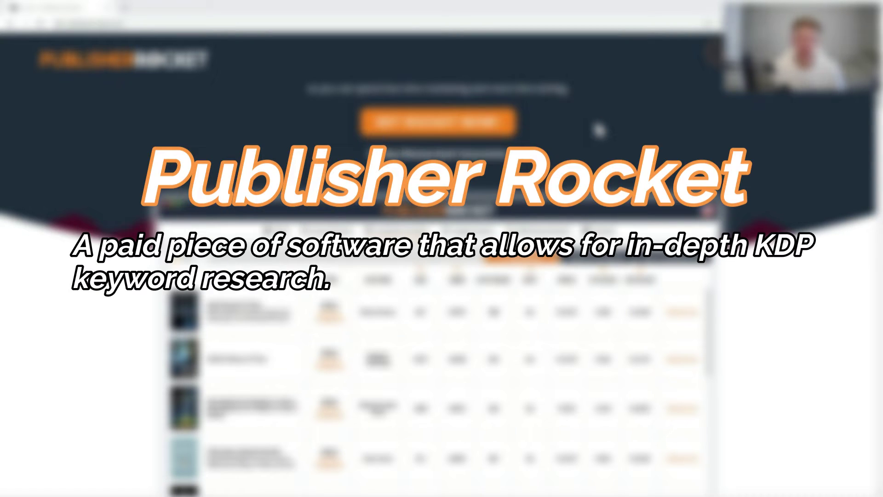
pyautogui.scroll(-2, 597, 122)
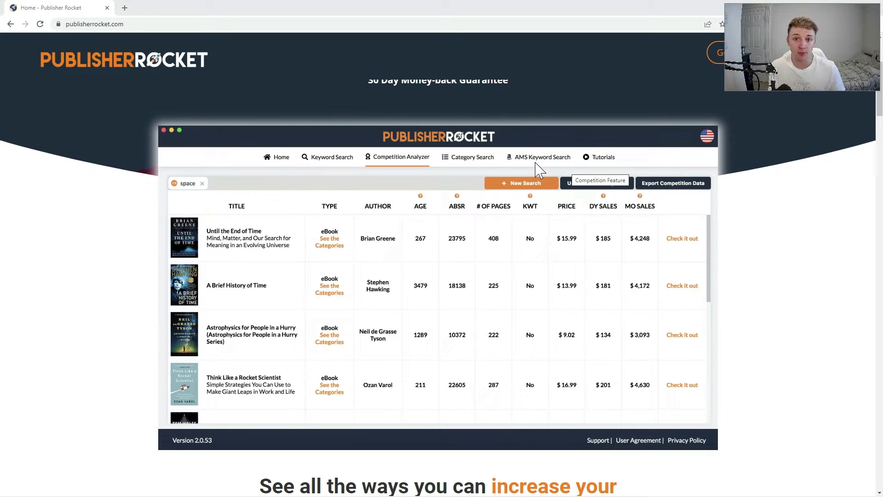
pyautogui.scroll(-1, 524, 175)
pyautogui.scroll(-6, 518, 171)
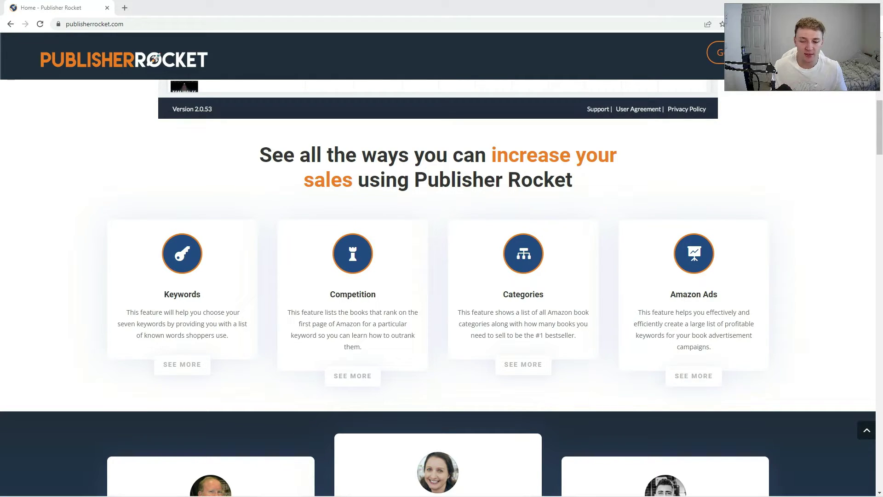
pyautogui.scroll(6, 442, 276)
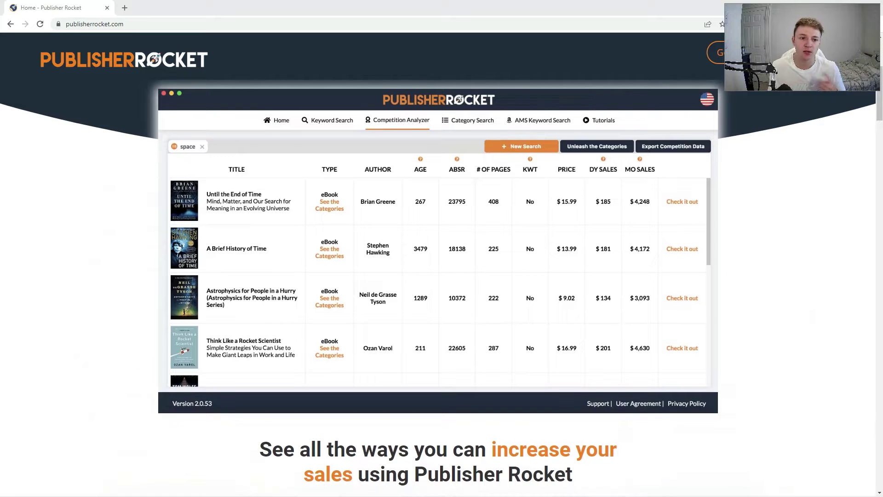
pyautogui.scroll(1, 441, 276)
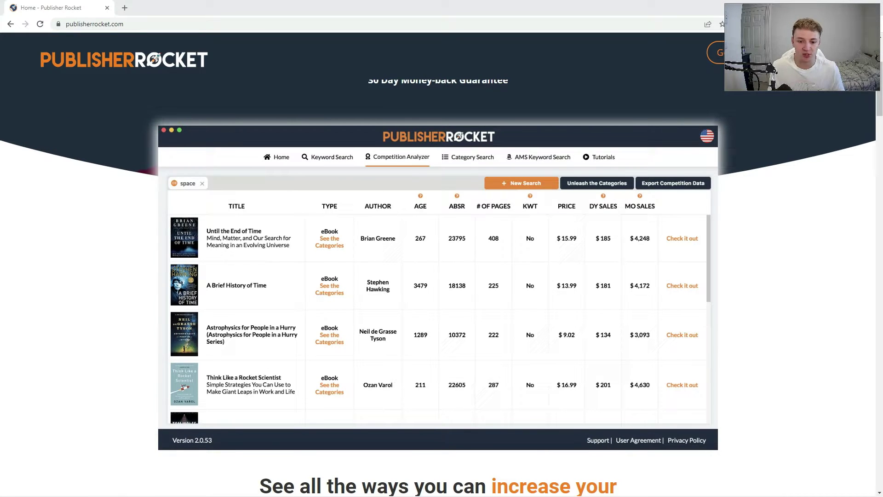
pyautogui.scroll(4, 442, 276)
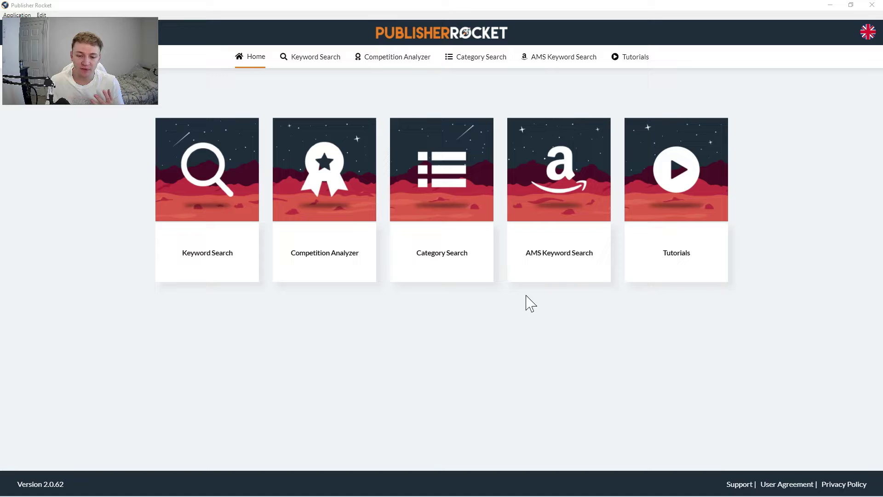
pyautogui.click(867, 32)
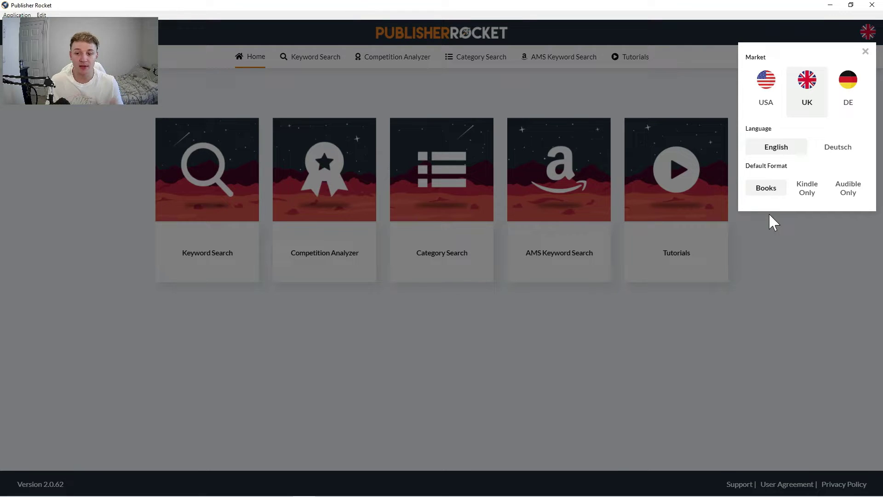
pyautogui.click(778, 241)
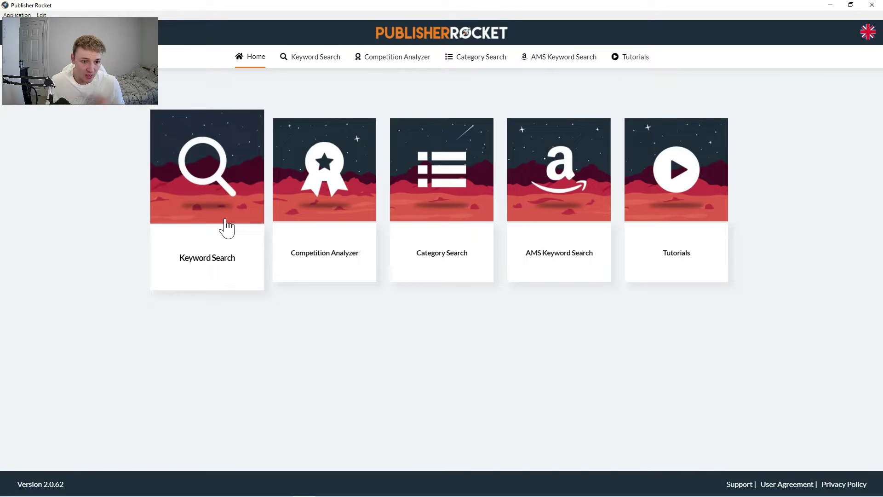
# Start a new Books keyword search from the Keyword Search card.
pyautogui.click(250, 216)
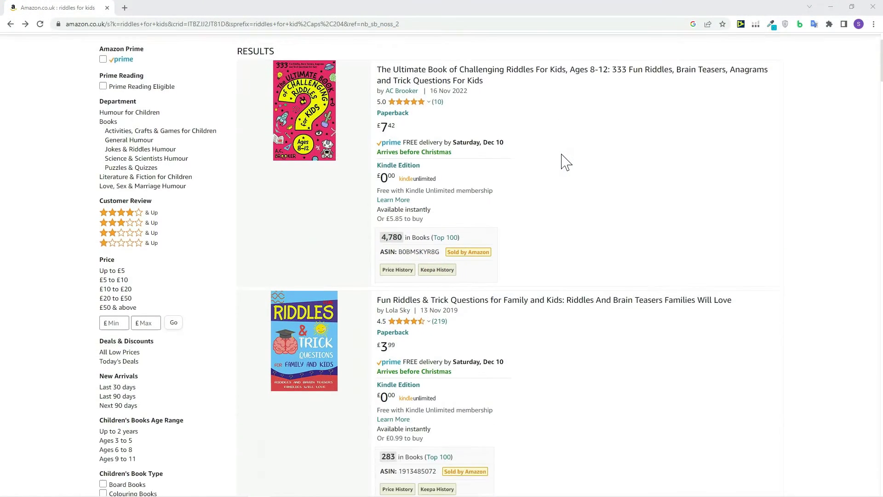
pyautogui.scroll(-10, 565, 162)
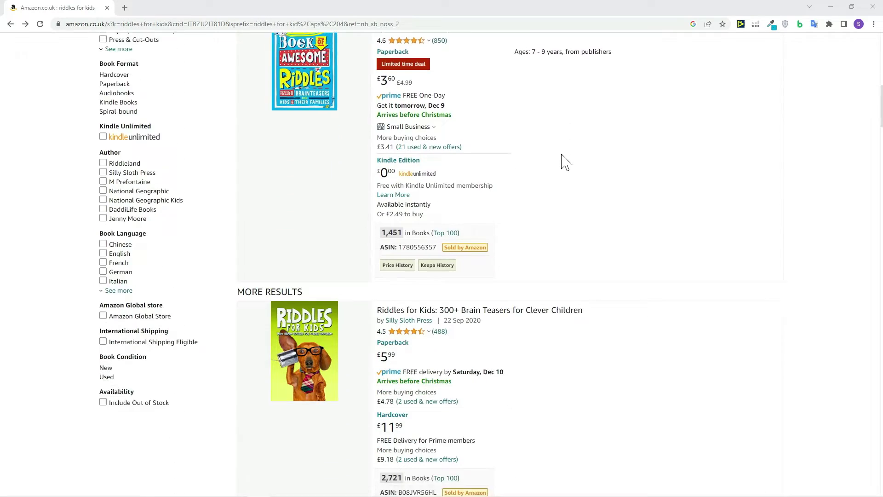
pyautogui.scroll(-12, 566, 162)
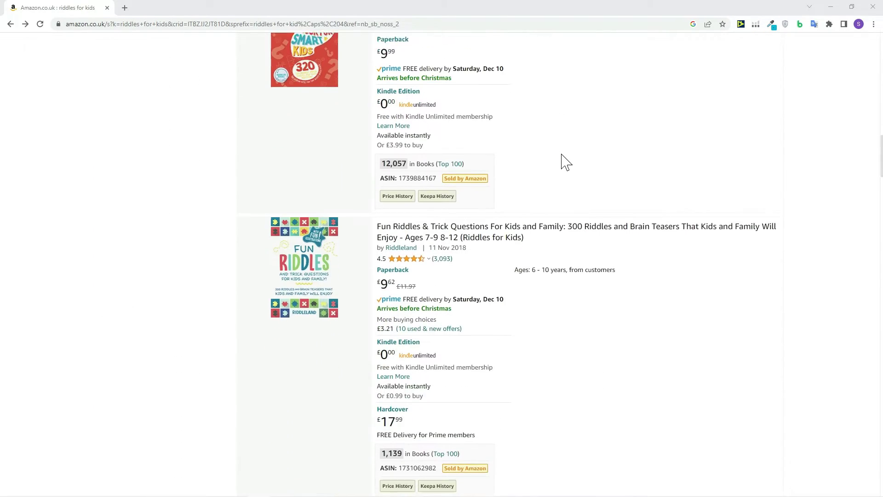
pyautogui.scroll(-1, 565, 161)
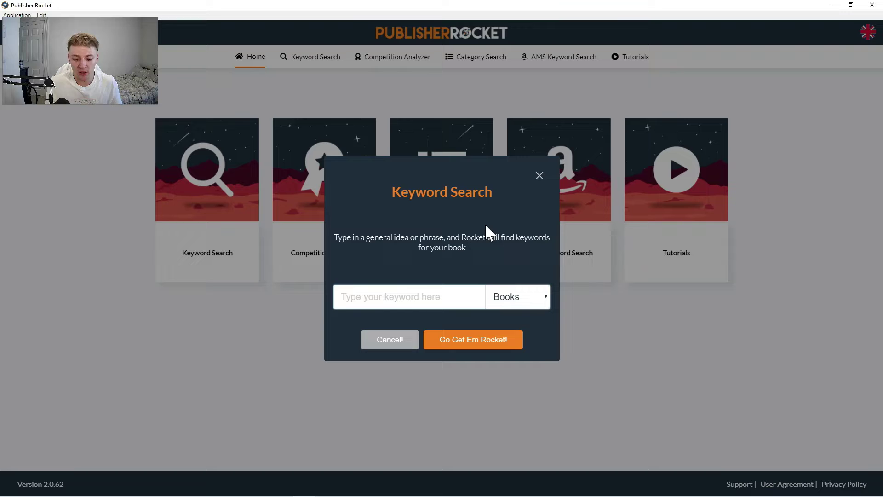
# Search Books keywords for 'riddle' to list suggestions like 'riddle book' and 'riddles for kids'.
pyautogui.write('riddle')
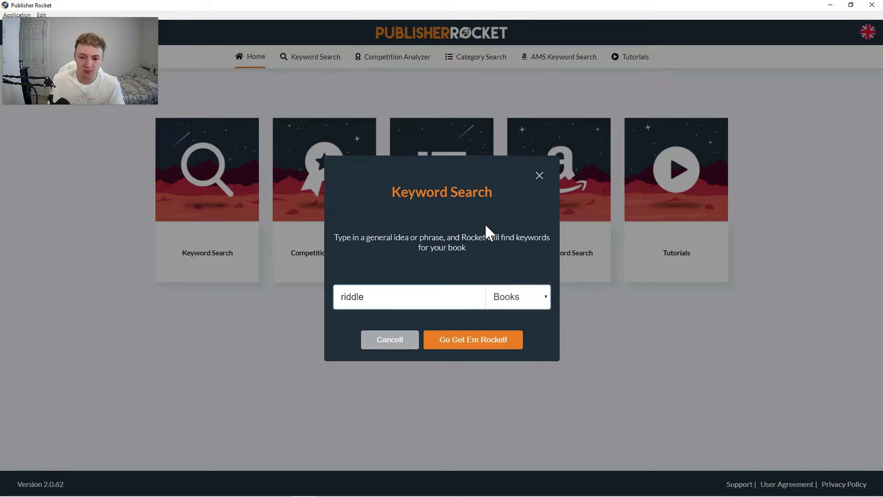
pyautogui.click(477, 345)
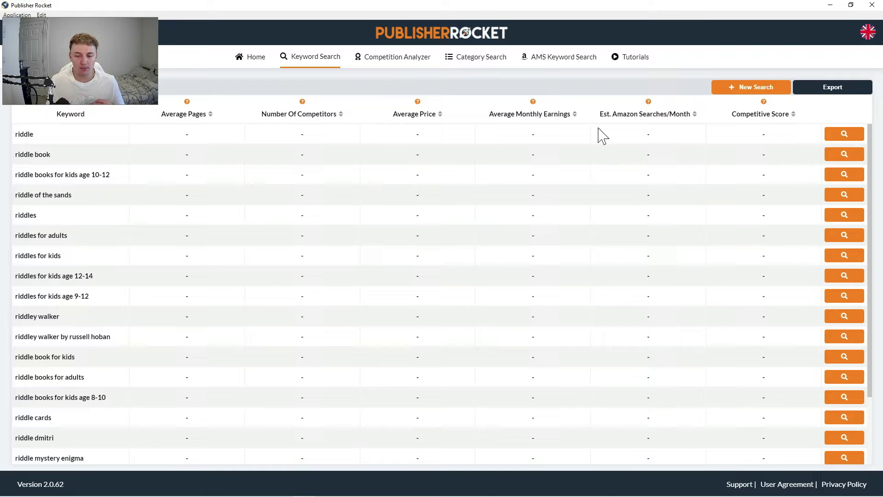
# Load metrics for riddle, riddle book and riddle books for kids age 10-12, highlighting monthly searches.
pyautogui.moveTo(603, 115); pyautogui.dragTo(791, 115)
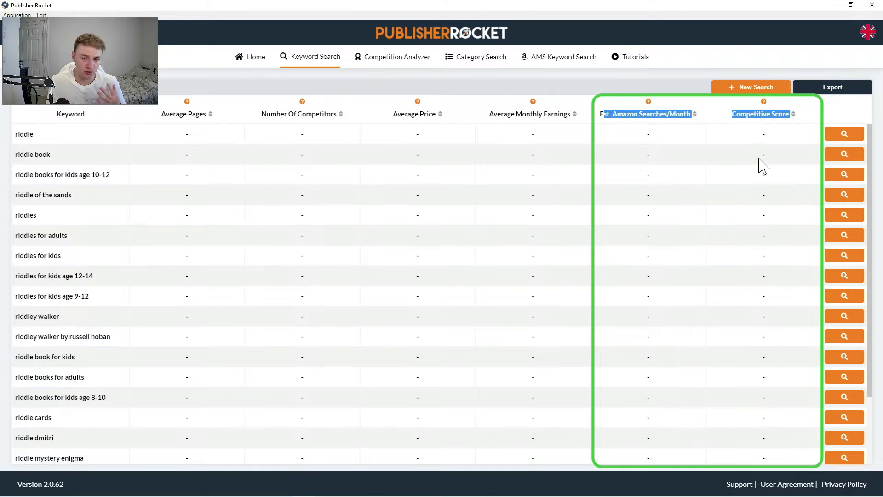
pyautogui.click(855, 137)
pyautogui.click(855, 156)
pyautogui.click(856, 177)
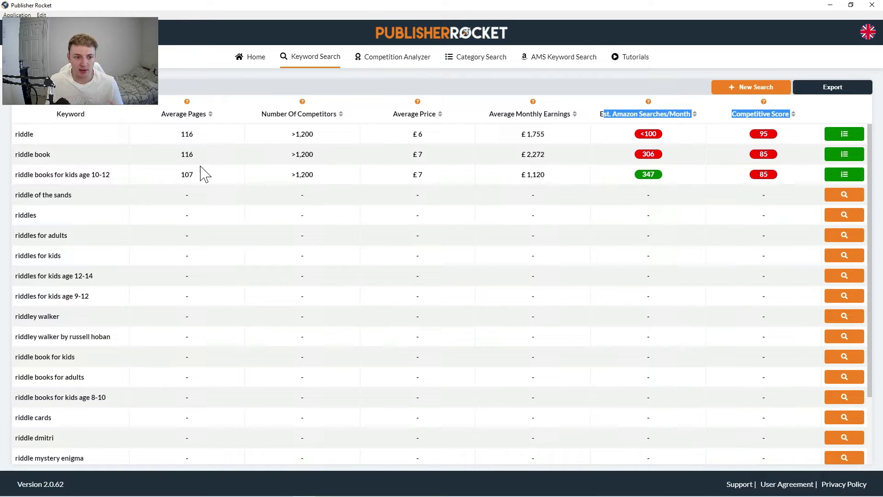
pyautogui.click(614, 147)
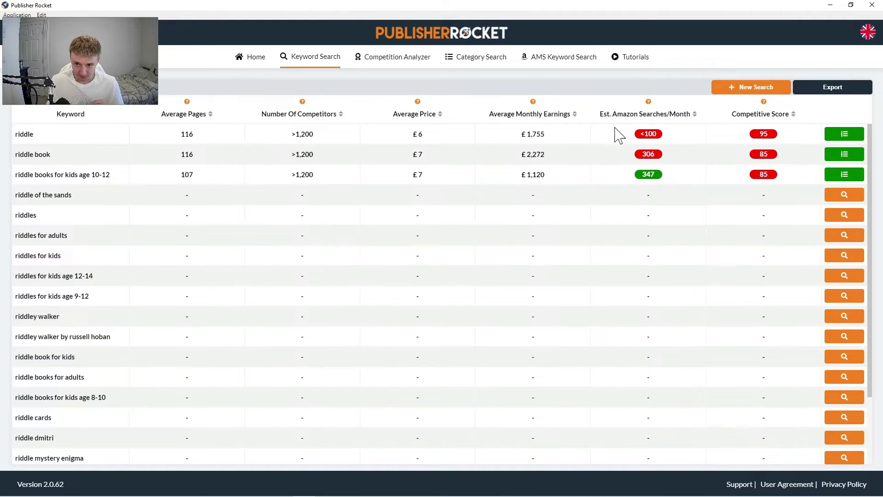
pyautogui.moveTo(604, 114); pyautogui.dragTo(630, 135)
pyautogui.doubleClick(780, 114)
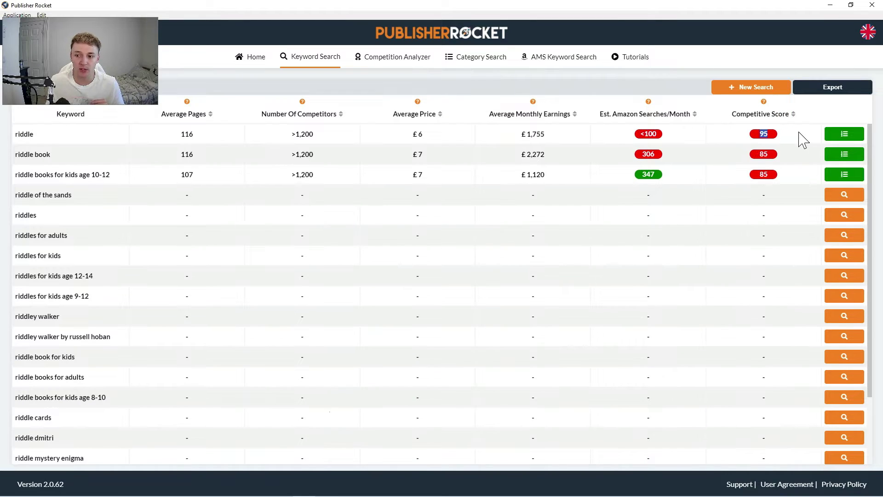
pyautogui.moveTo(680, 183); pyautogui.dragTo(644, 143)
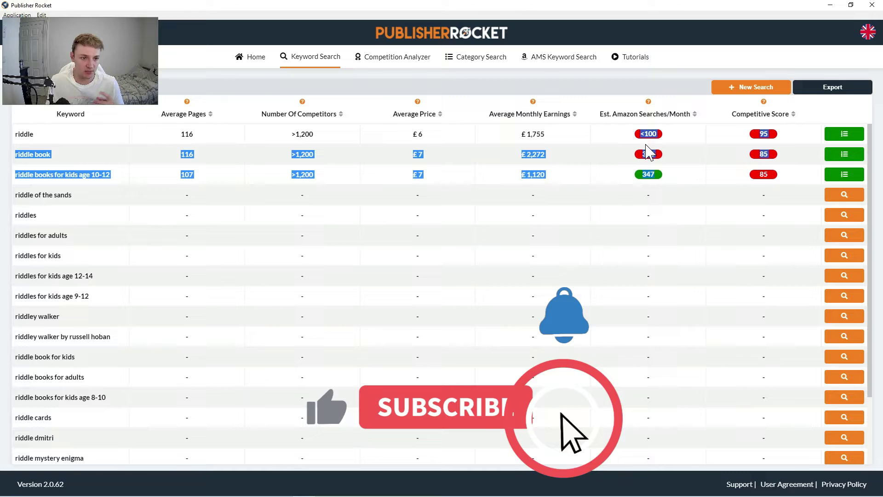
pyautogui.click(676, 179)
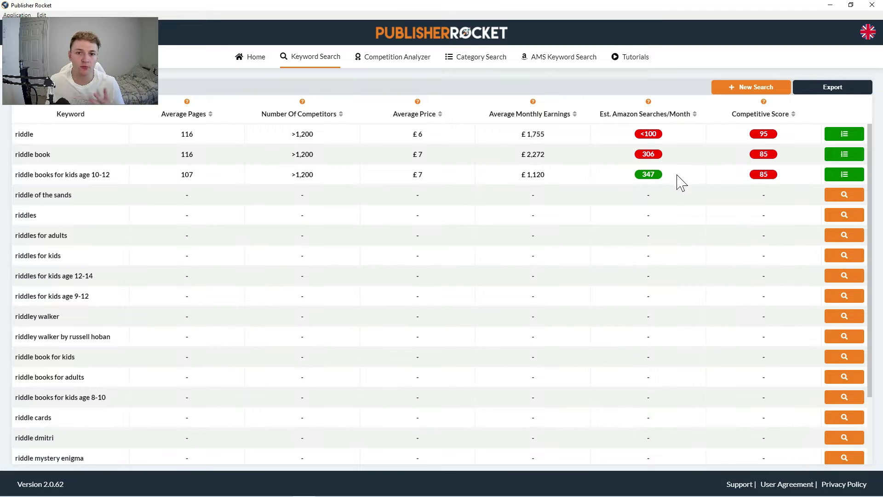
# Load metrics for the remaining rows, from riddle of the sands down to riddle mystery enigma.
pyautogui.click(844, 195)
pyautogui.click(844, 216)
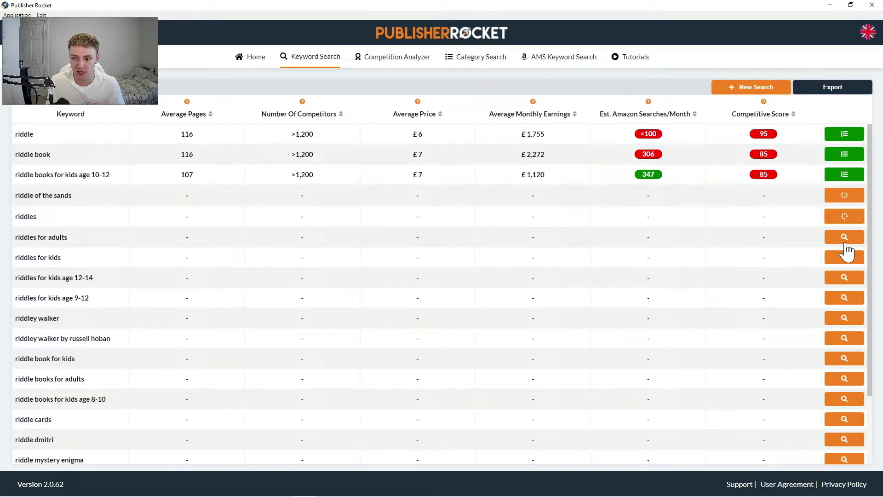
pyautogui.click(846, 238)
pyautogui.click(846, 256)
pyautogui.click(847, 276)
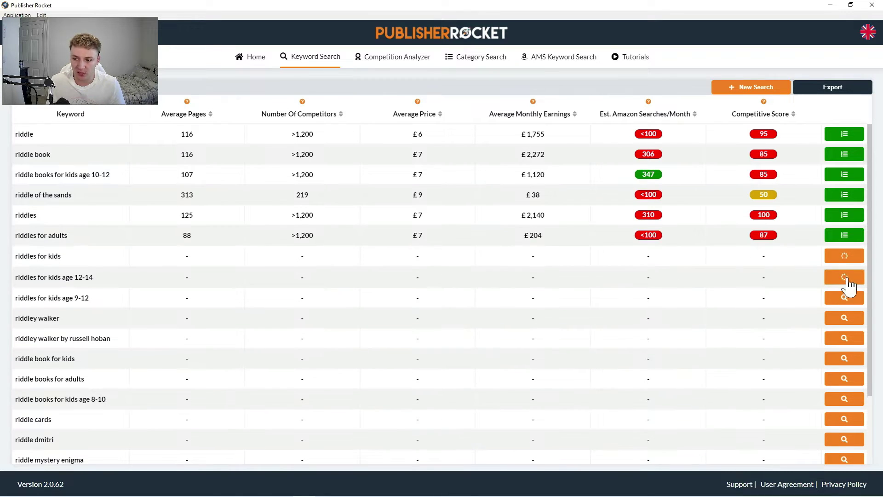
pyautogui.click(847, 297)
pyautogui.click(846, 318)
pyautogui.click(847, 337)
pyautogui.click(847, 358)
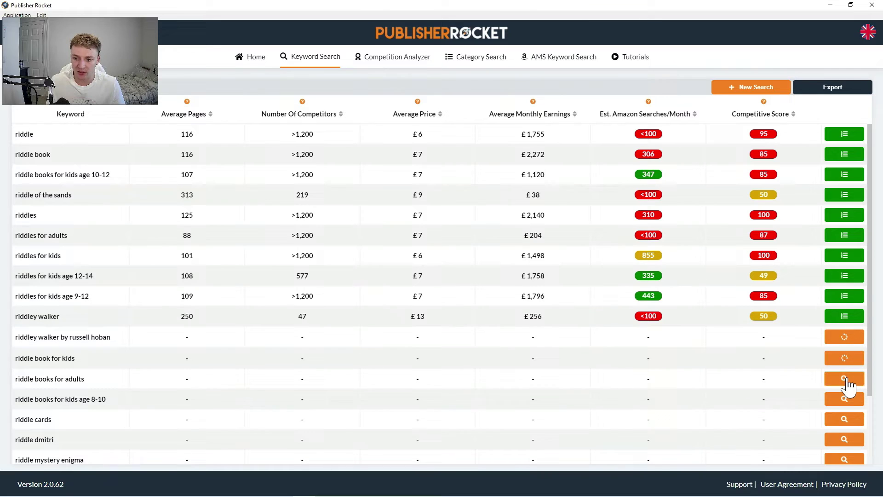
pyautogui.click(847, 378)
pyautogui.click(847, 399)
pyautogui.click(847, 419)
pyautogui.click(846, 440)
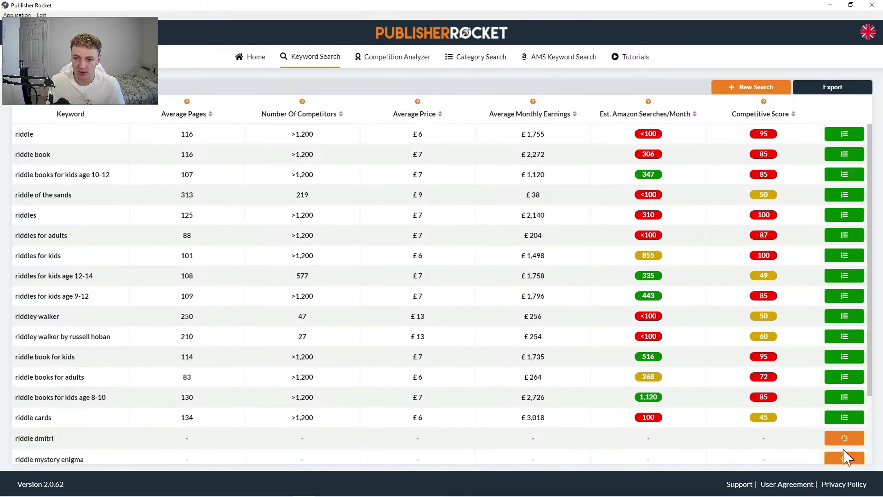
pyautogui.click(846, 458)
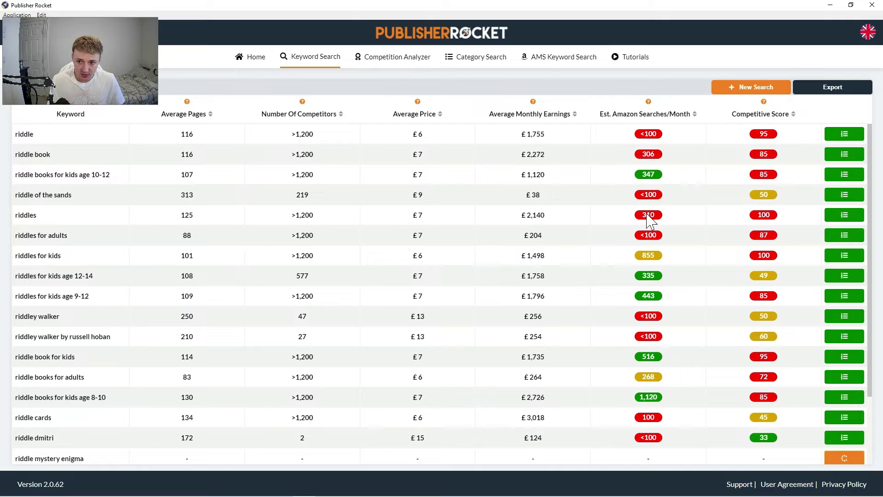
pyautogui.moveTo(676, 135); pyautogui.dragTo(640, 135)
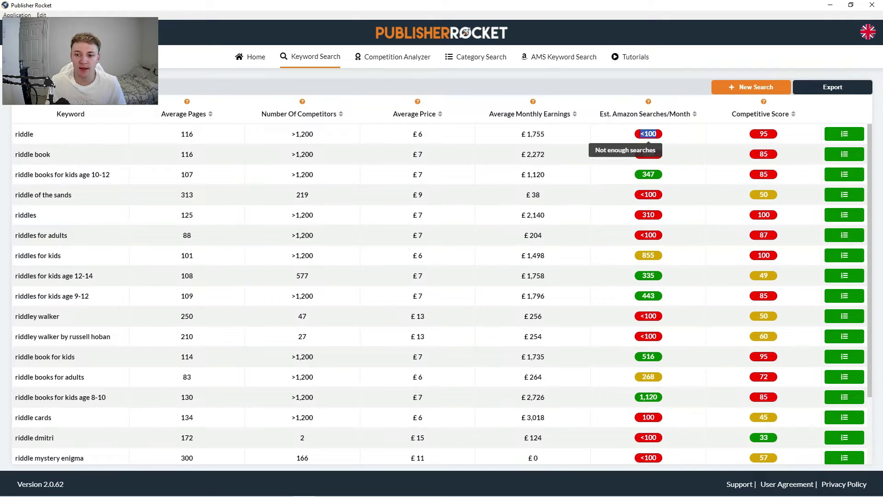
pyautogui.moveTo(784, 194); pyautogui.dragTo(747, 196)
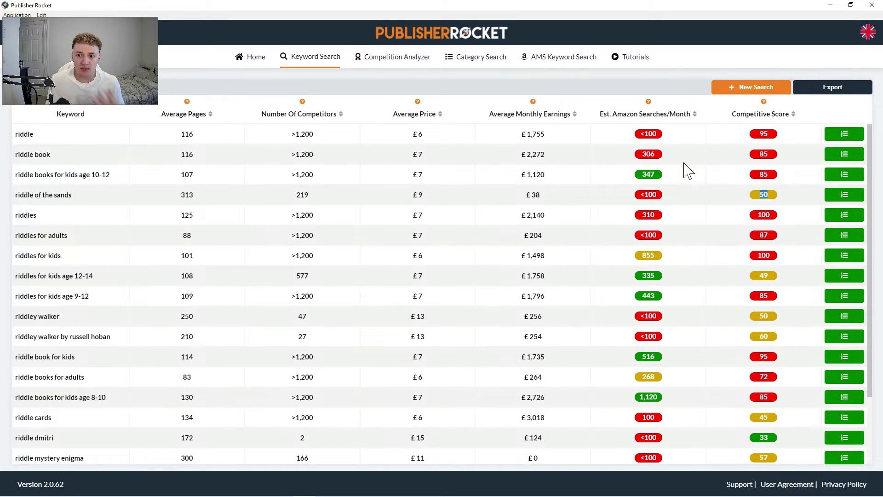
pyautogui.moveTo(646, 134); pyautogui.dragTo(682, 220)
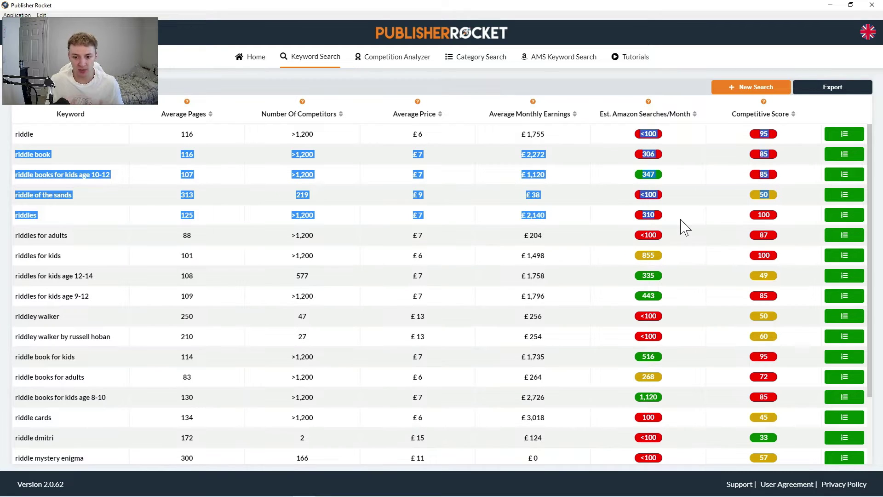
pyautogui.click(687, 249)
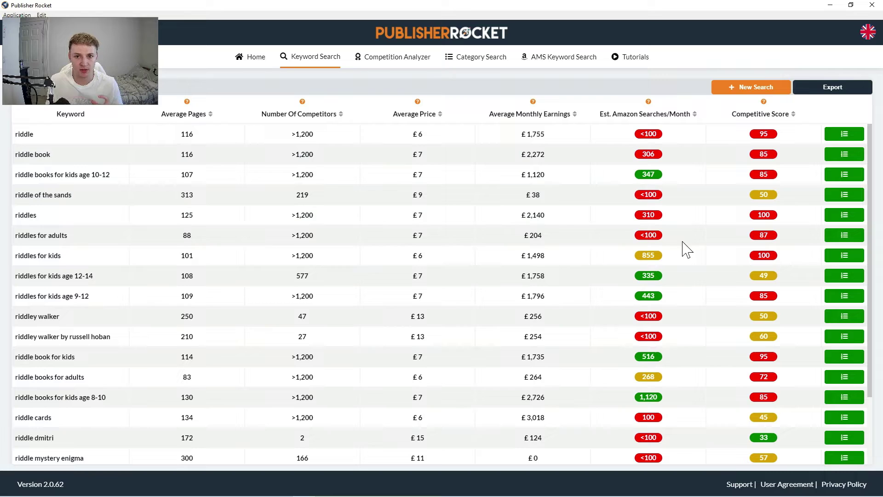
pyautogui.moveTo(658, 266); pyautogui.dragTo(641, 266)
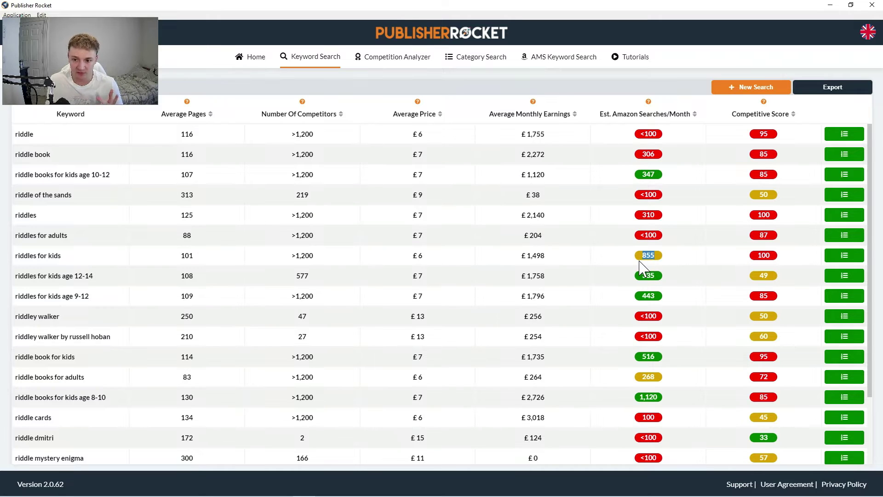
pyautogui.doubleClick(644, 276)
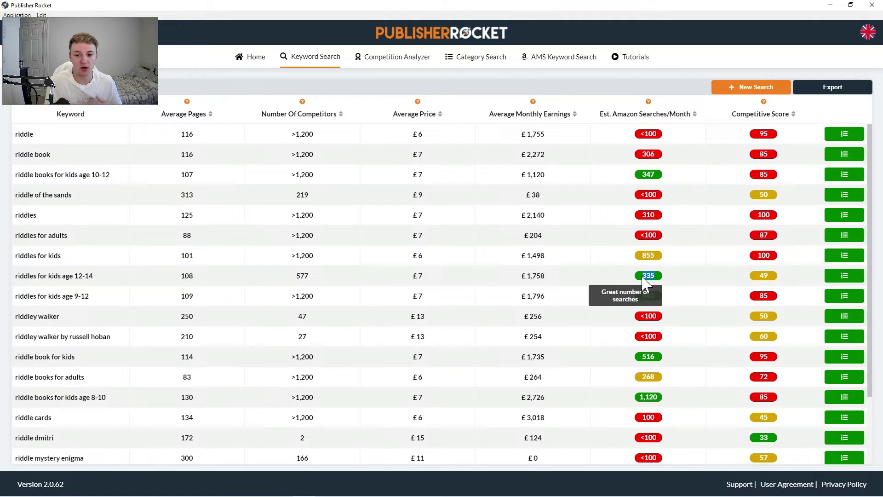
pyautogui.doubleClick(647, 255)
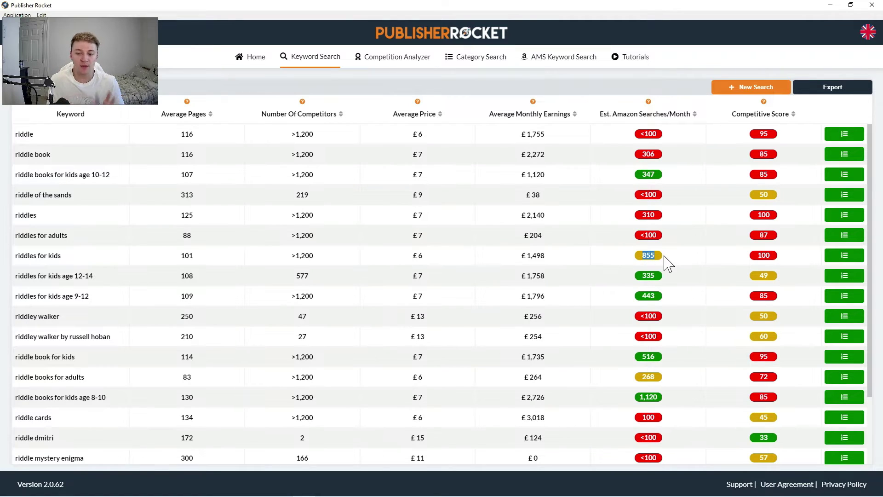
pyautogui.click(675, 188)
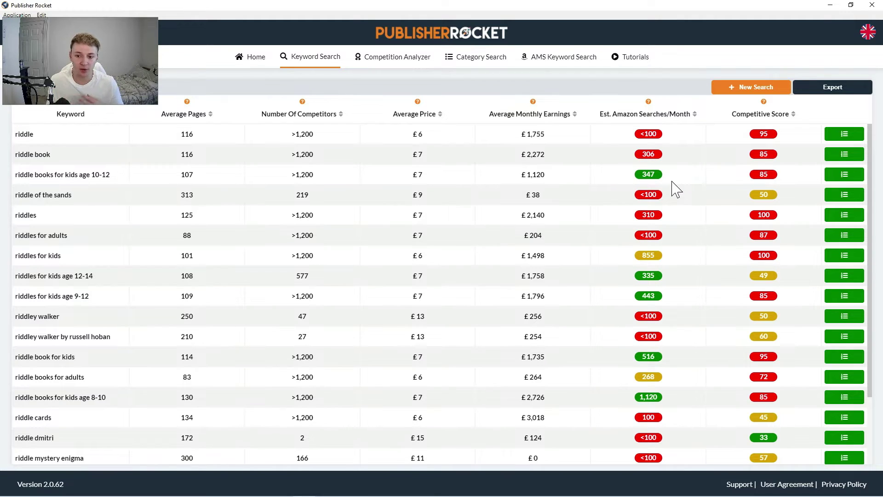
pyautogui.moveTo(117, 263); pyautogui.dragTo(20, 257)
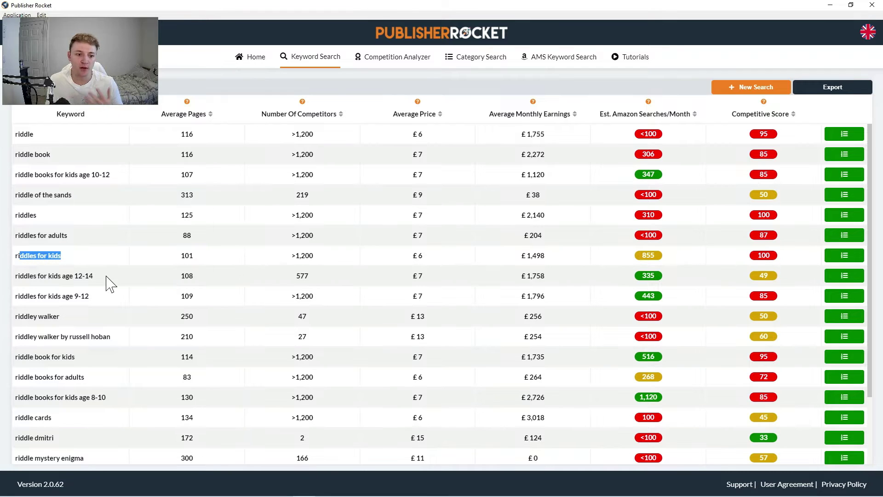
pyautogui.moveTo(108, 279); pyautogui.dragTo(40, 276)
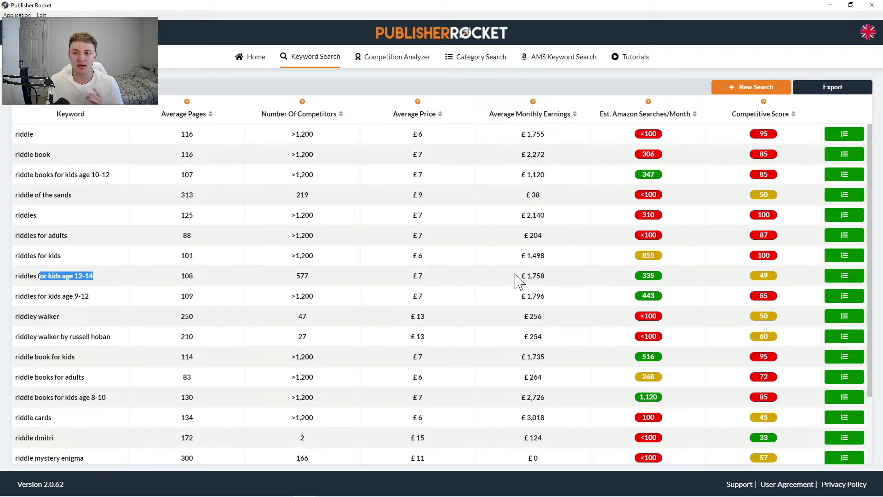
pyautogui.doubleClick(648, 276)
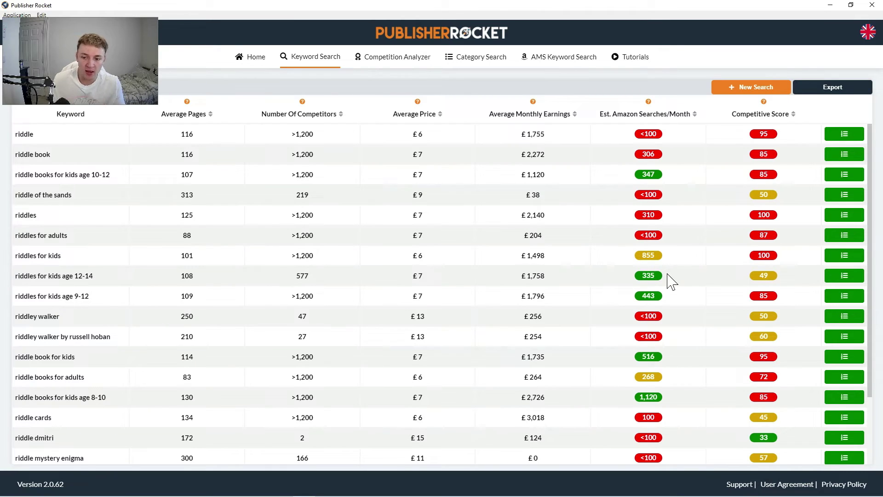
pyautogui.scroll(-2, 671, 281)
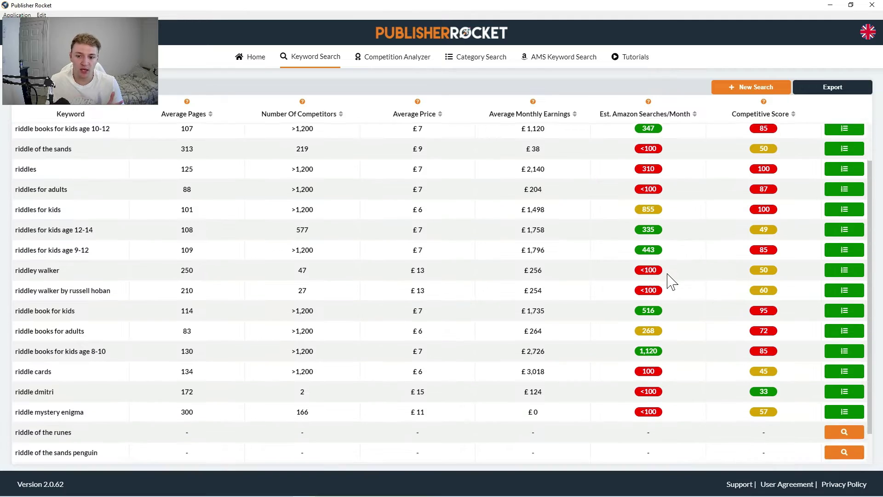
pyautogui.scroll(2, 672, 225)
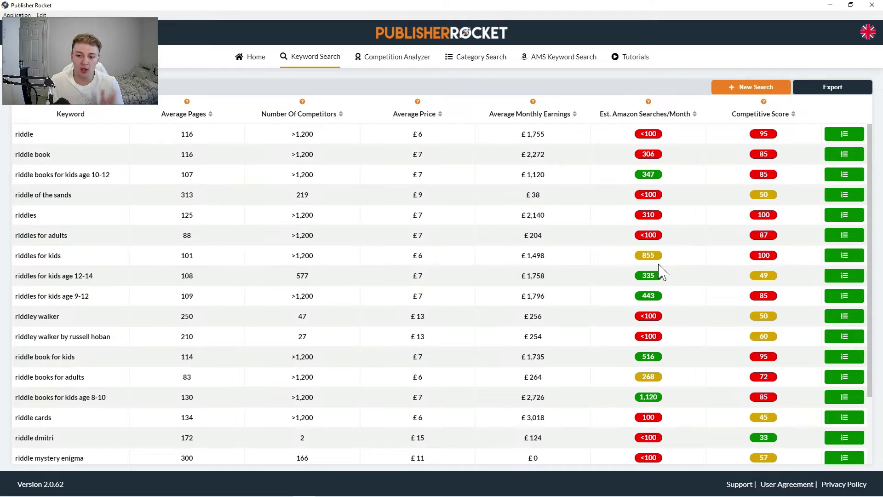
pyautogui.moveTo(121, 283); pyautogui.dragTo(18, 286)
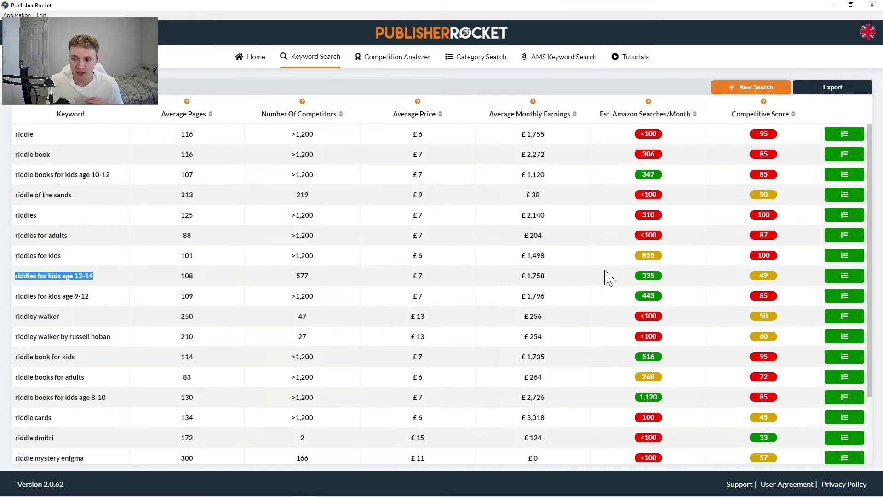
pyautogui.moveTo(605, 276); pyautogui.dragTo(677, 280)
pyautogui.moveTo(742, 280); pyautogui.dragTo(784, 279)
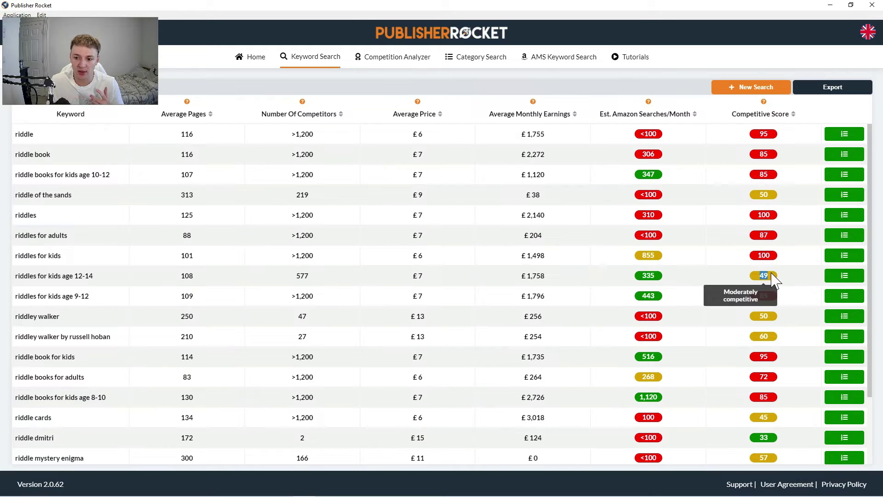
pyautogui.doubleClick(644, 276)
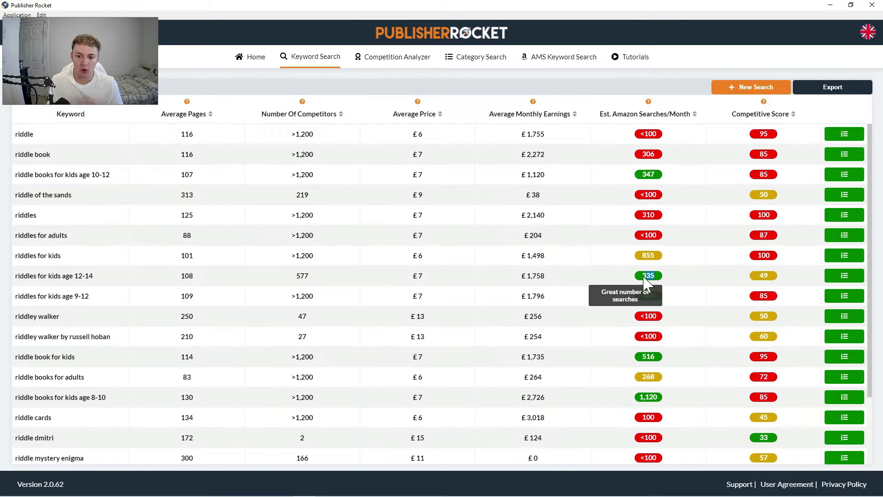
pyautogui.moveTo(800, 276); pyautogui.dragTo(753, 276)
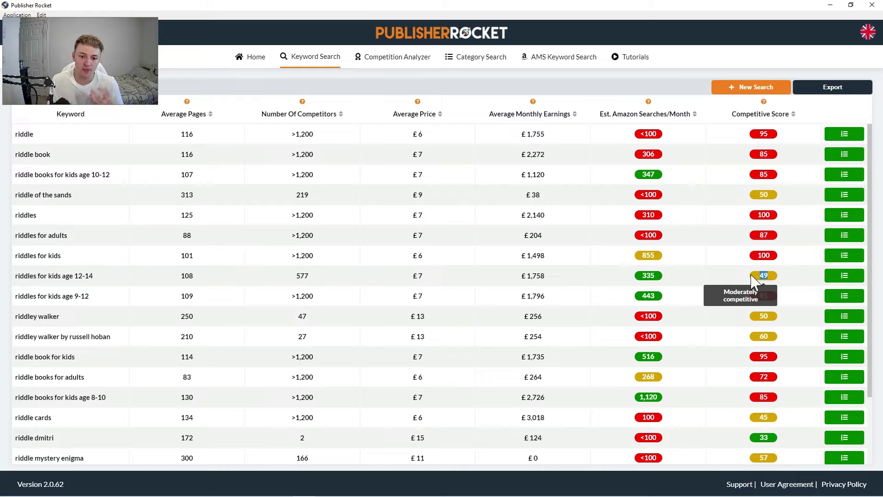
pyautogui.moveTo(296, 276); pyautogui.dragTo(316, 276)
pyautogui.moveTo(293, 357); pyautogui.dragTo(338, 421)
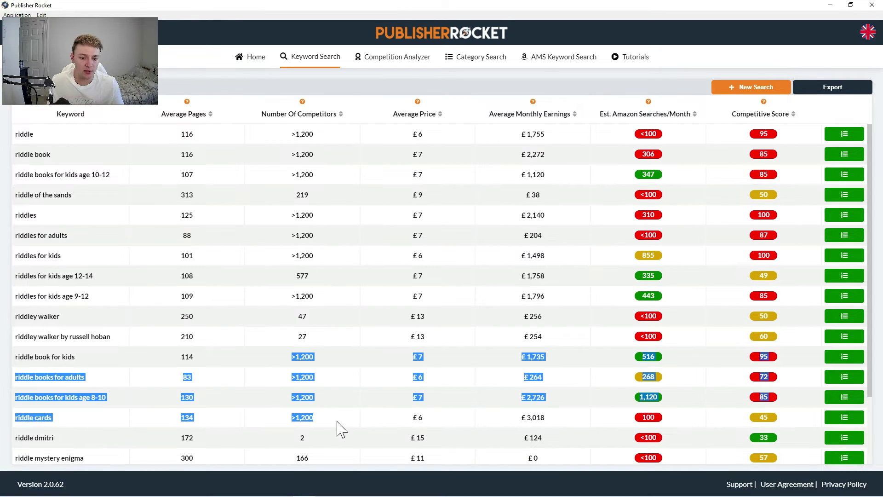
pyautogui.click(341, 357)
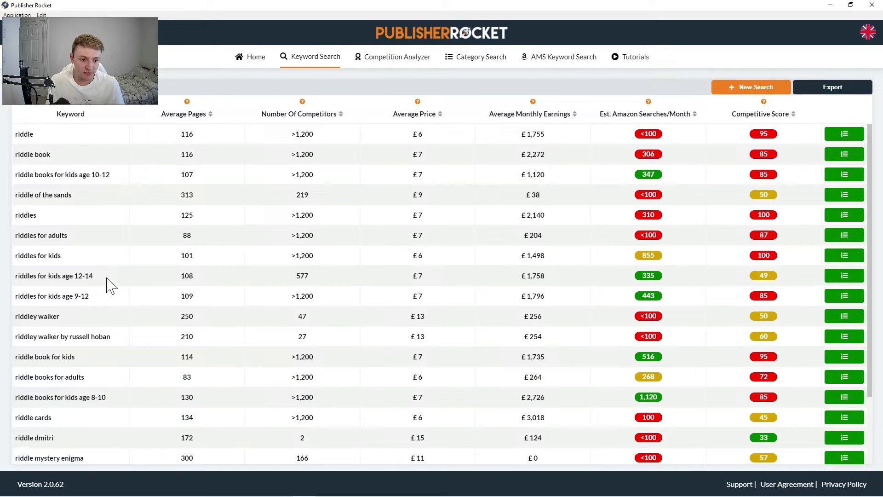
pyautogui.moveTo(104, 279); pyautogui.dragTo(16, 277)
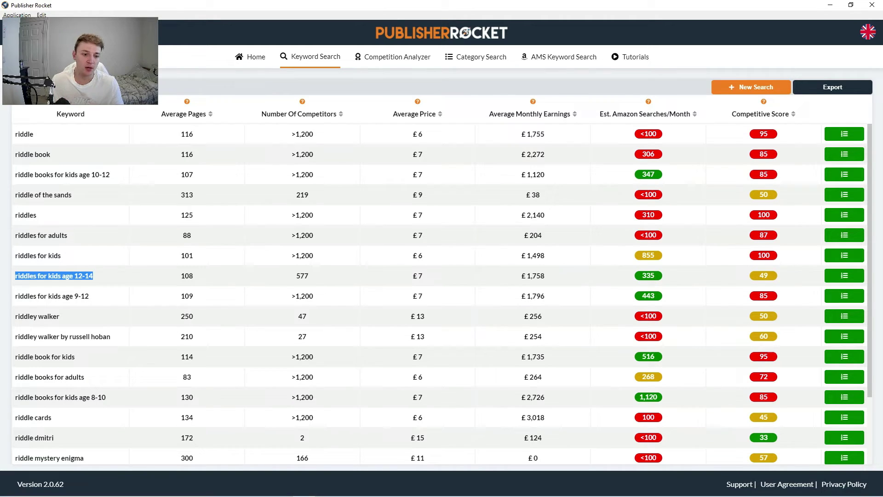
pyautogui.moveTo(94, 278); pyautogui.dragTo(48, 276)
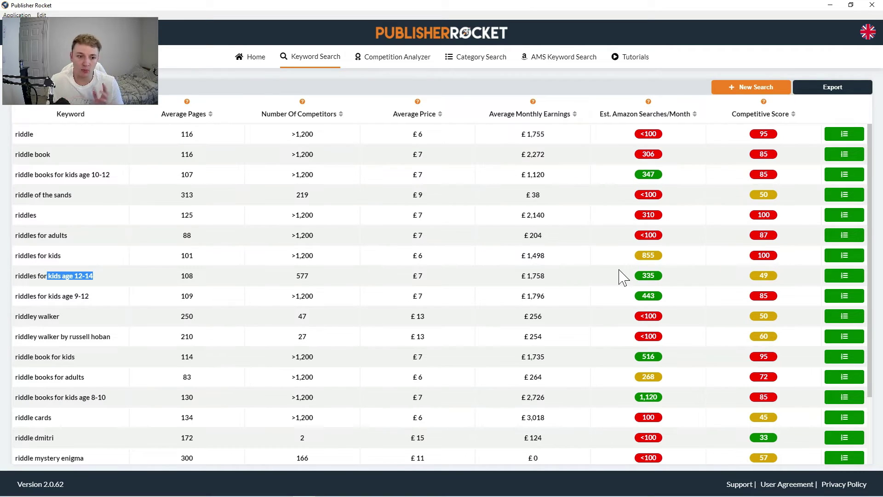
pyautogui.moveTo(622, 276); pyautogui.dragTo(653, 279)
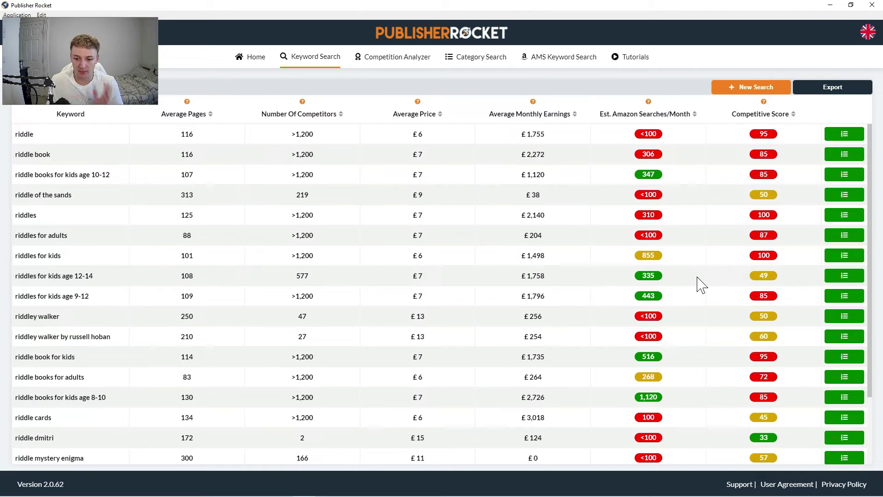
pyautogui.scroll(-1, 702, 311)
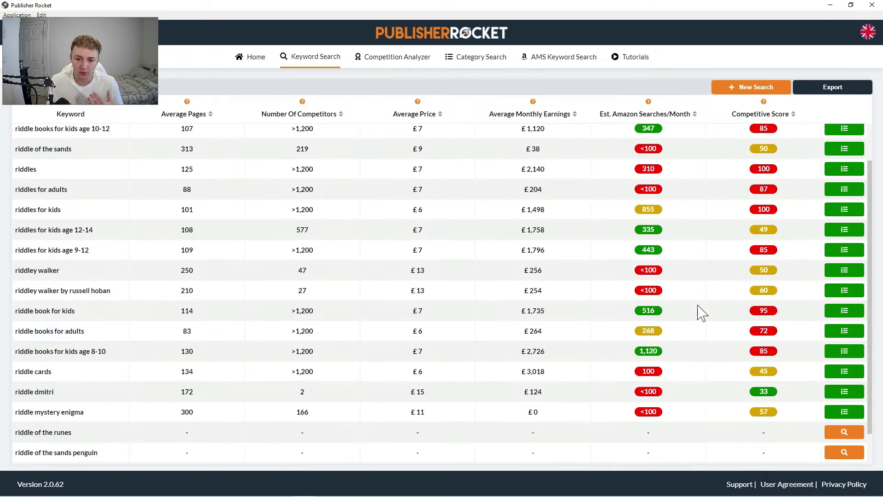
pyautogui.scroll(1, 634, 368)
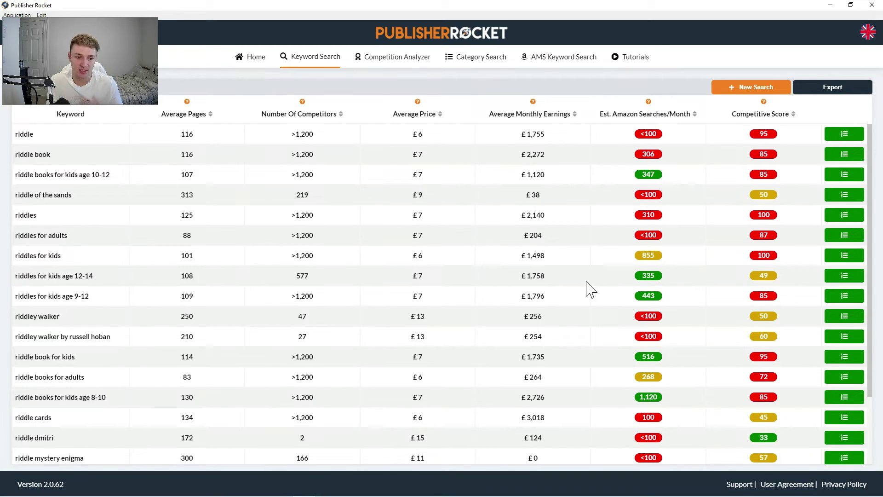
pyautogui.doubleClick(652, 276)
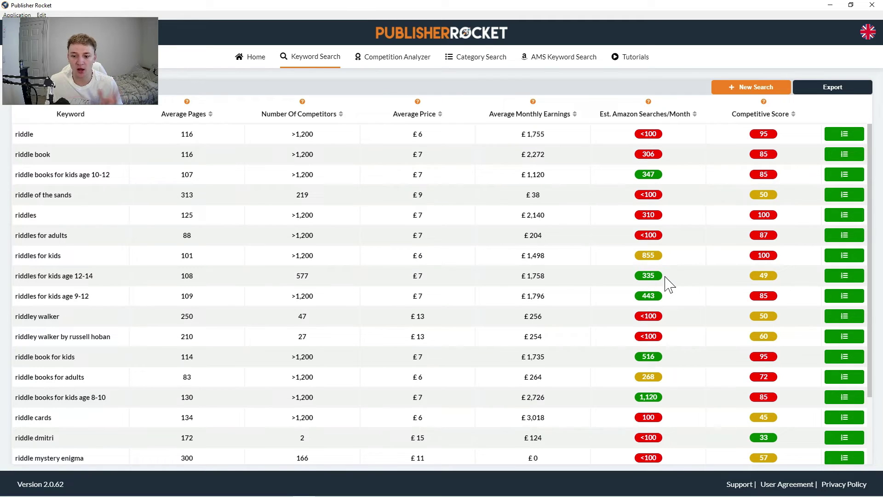
pyautogui.doubleClick(762, 276)
pyautogui.scroll(-3, 614, 356)
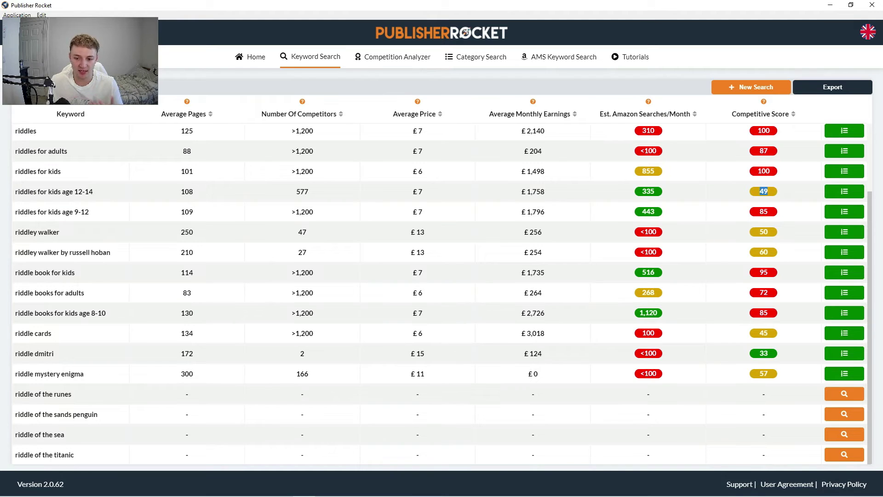
pyautogui.moveTo(122, 319); pyautogui.dragTo(19, 316)
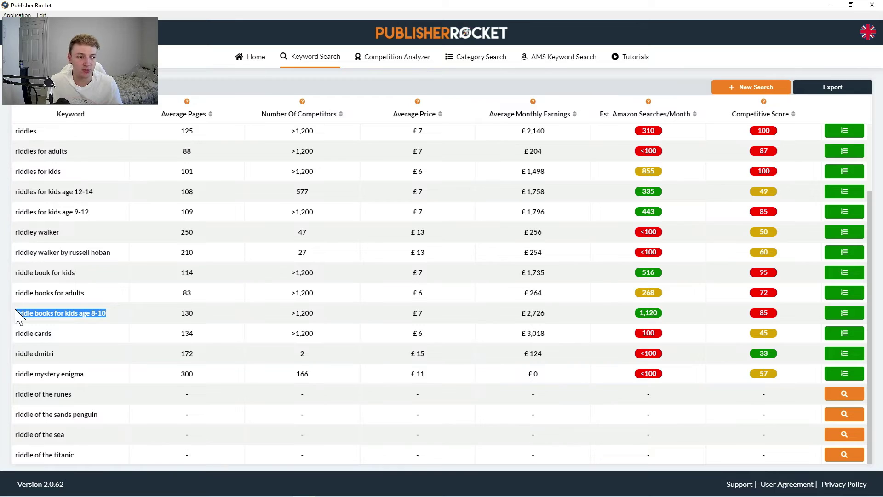
pyautogui.moveTo(89, 192); pyautogui.dragTo(74, 192)
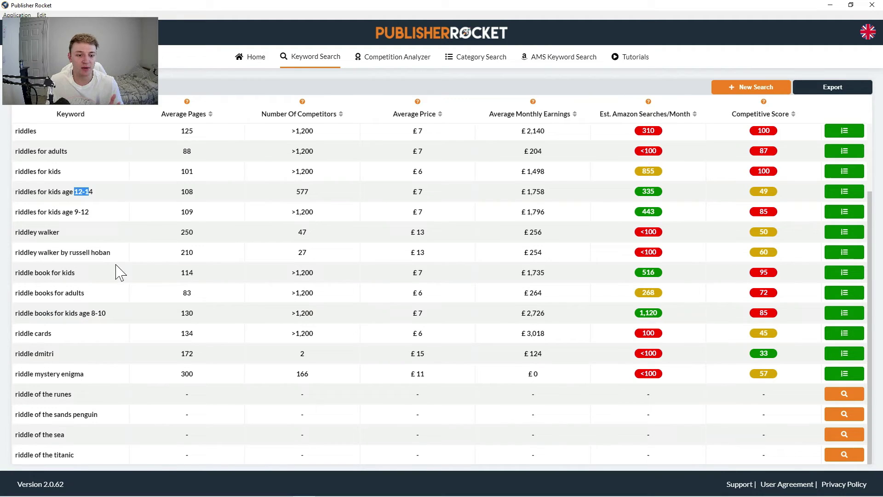
pyautogui.moveTo(113, 314); pyautogui.dragTo(96, 318)
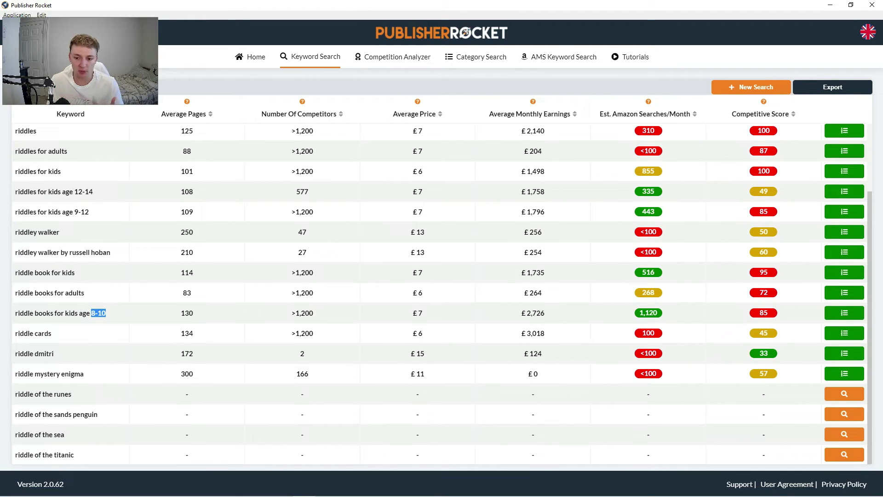
pyautogui.moveTo(110, 318); pyautogui.dragTo(42, 317)
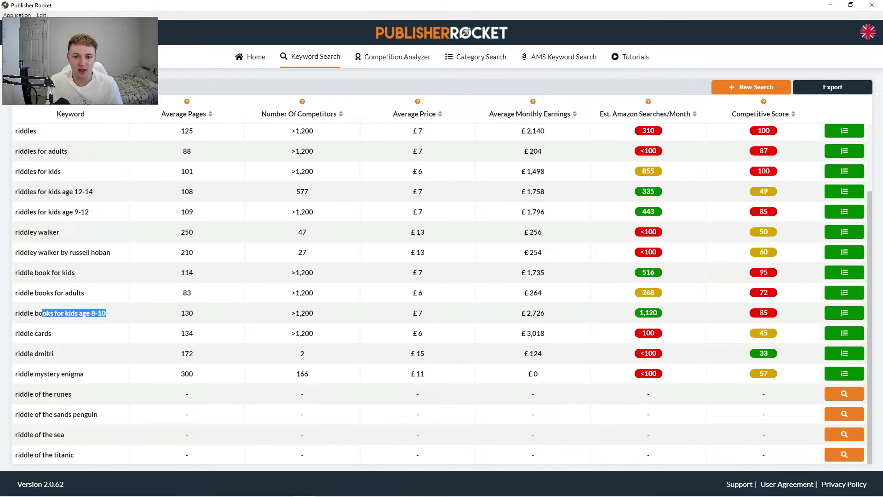
pyautogui.scroll(2, 605, 292)
pyautogui.scroll(-2, 704, 311)
pyautogui.scroll(2, 596, 303)
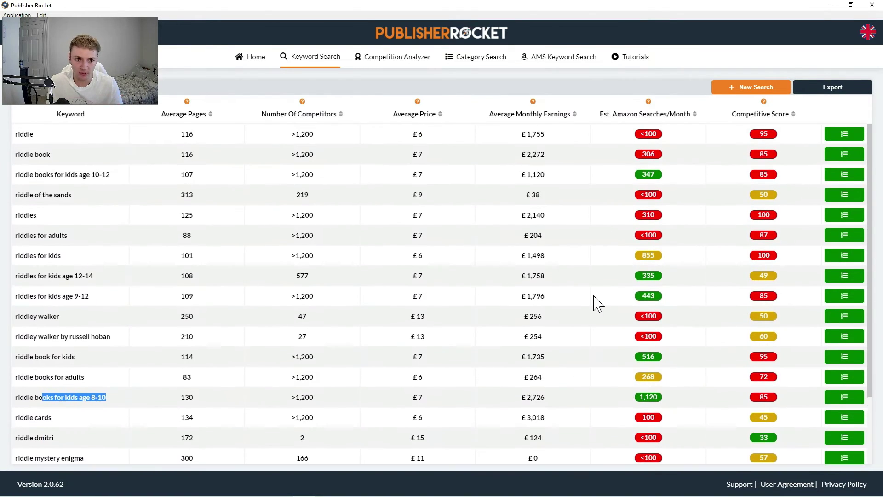
# Run a new Books keyword search for 'brain teasers'.
pyautogui.click(719, 94)
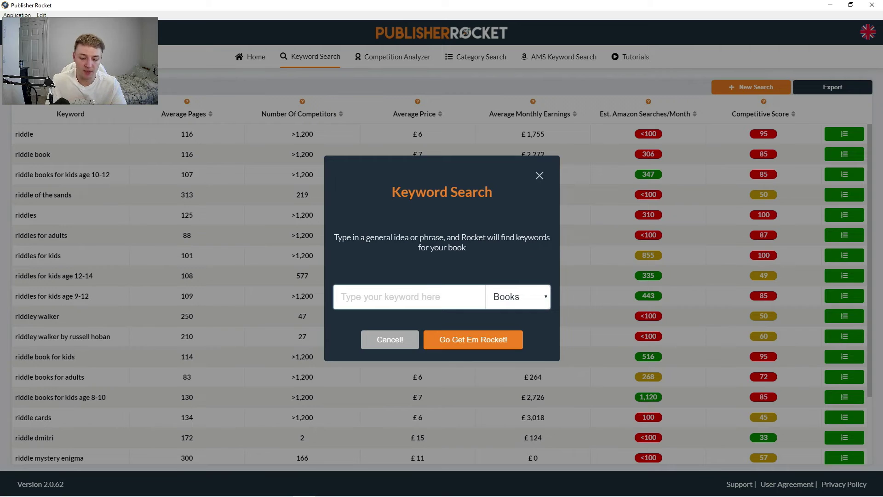
pyautogui.write('brain teasers')
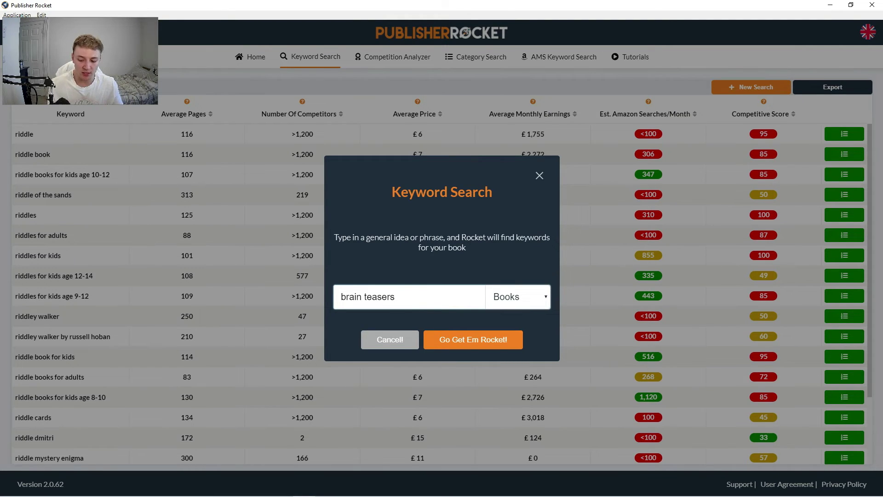
pyautogui.press('Return')
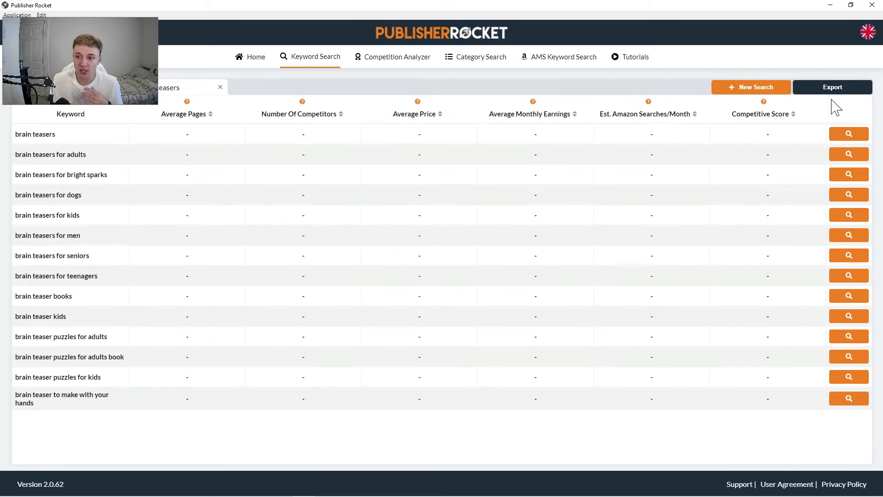
# Load metrics for every brain teasers suggestion, from brain teasers down to brain teaser puzzles for kids.
pyautogui.click(850, 134)
pyautogui.click(847, 158)
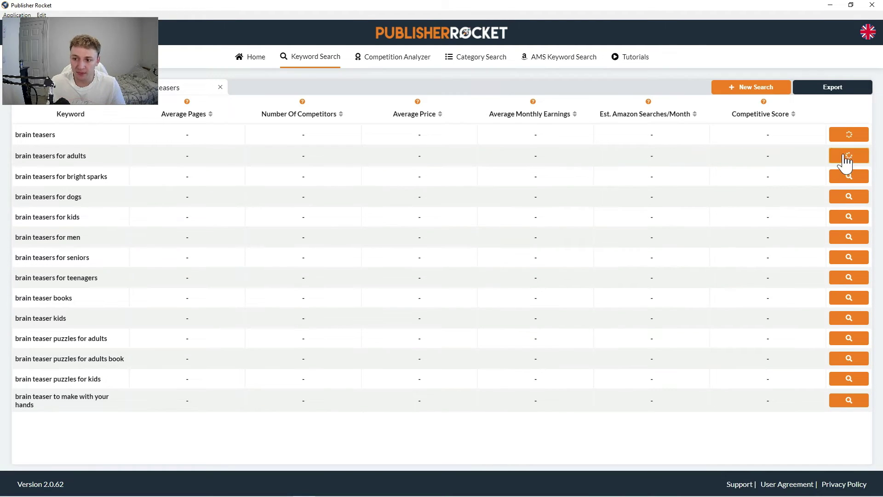
pyautogui.click(848, 177)
pyautogui.click(848, 197)
pyautogui.click(849, 216)
pyautogui.click(849, 237)
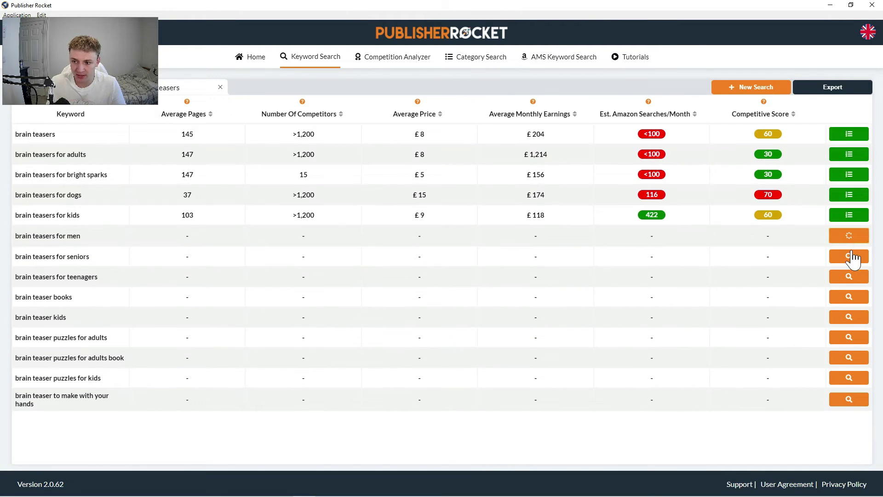
pyautogui.click(851, 256)
pyautogui.click(850, 276)
pyautogui.click(849, 297)
pyautogui.click(850, 318)
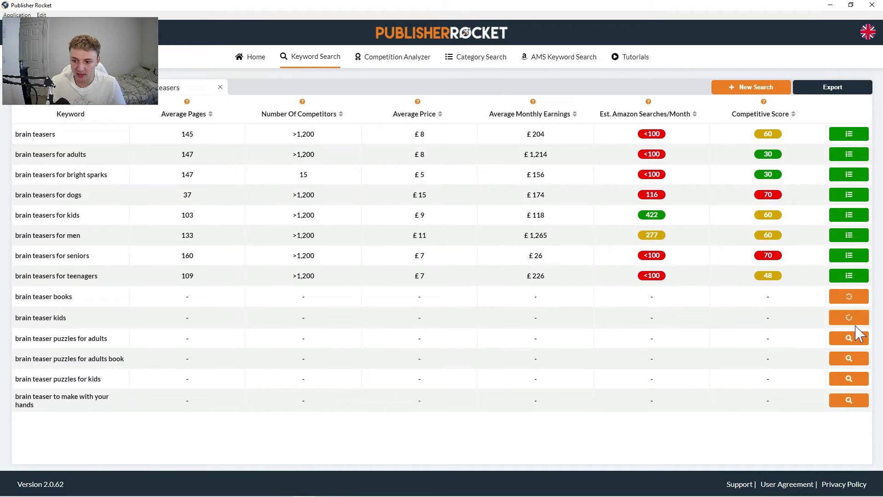
pyautogui.click(858, 337)
pyautogui.click(857, 358)
pyautogui.click(858, 379)
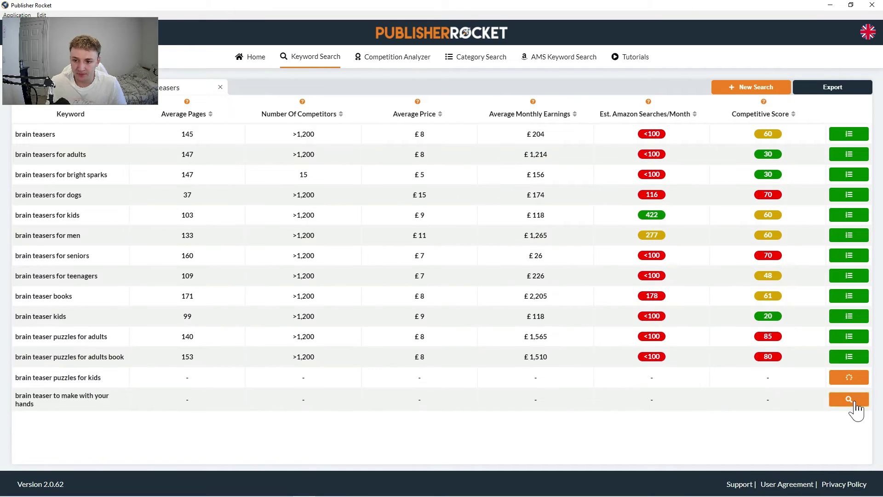
pyautogui.click(855, 401)
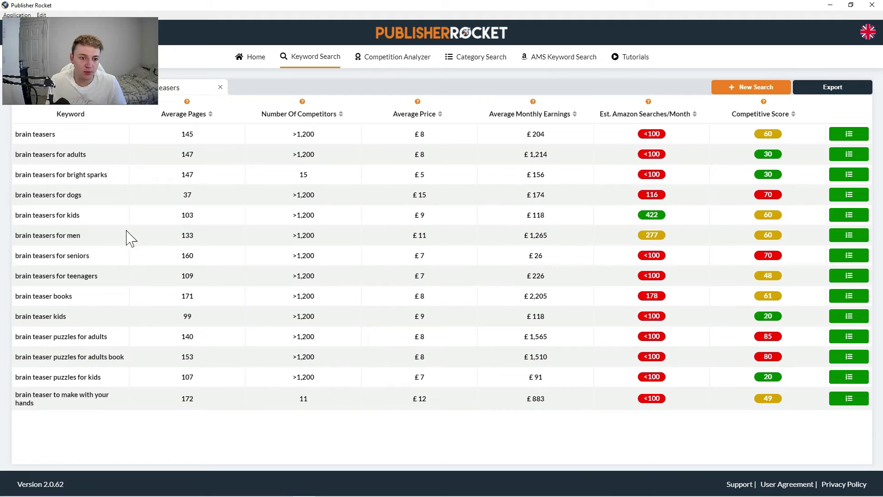
pyautogui.moveTo(80, 215); pyautogui.dragTo(42, 216)
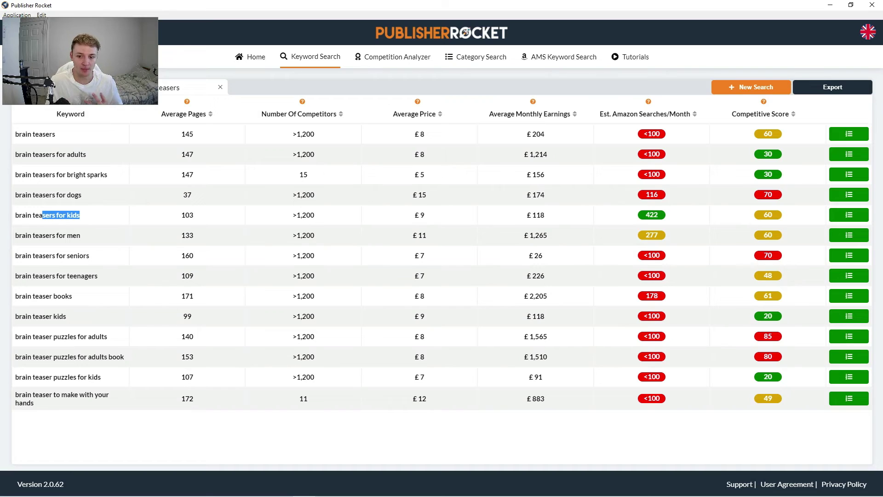
pyautogui.click(82, 215)
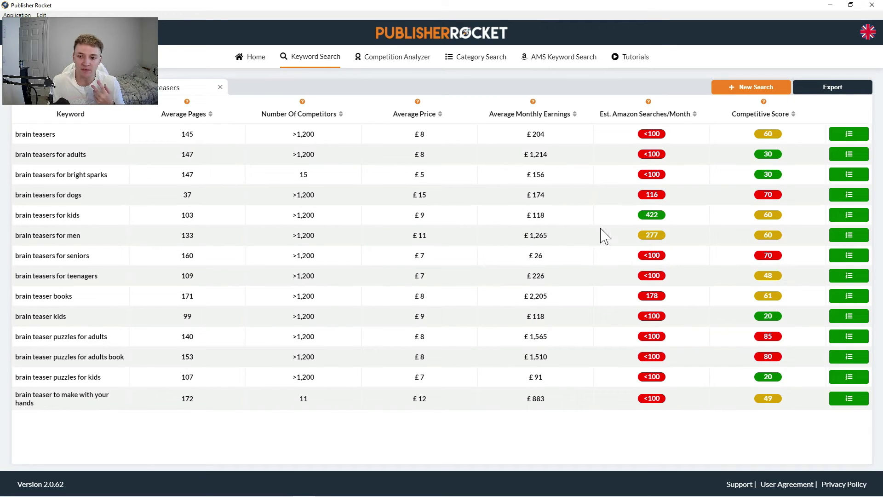
pyautogui.doubleClick(768, 215)
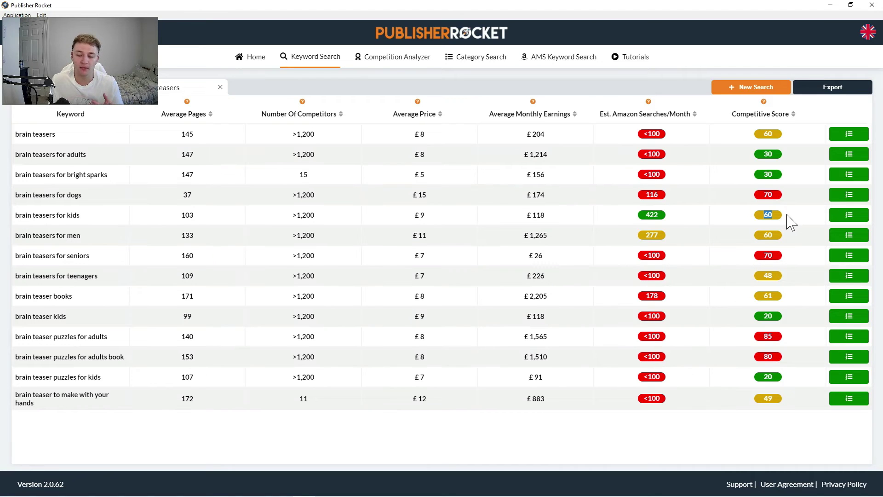
pyautogui.click(776, 211)
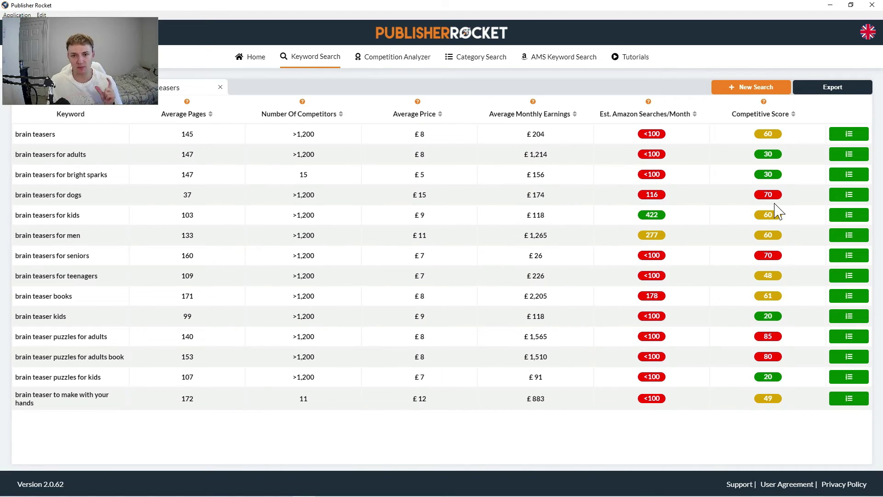
pyautogui.doubleClick(767, 216)
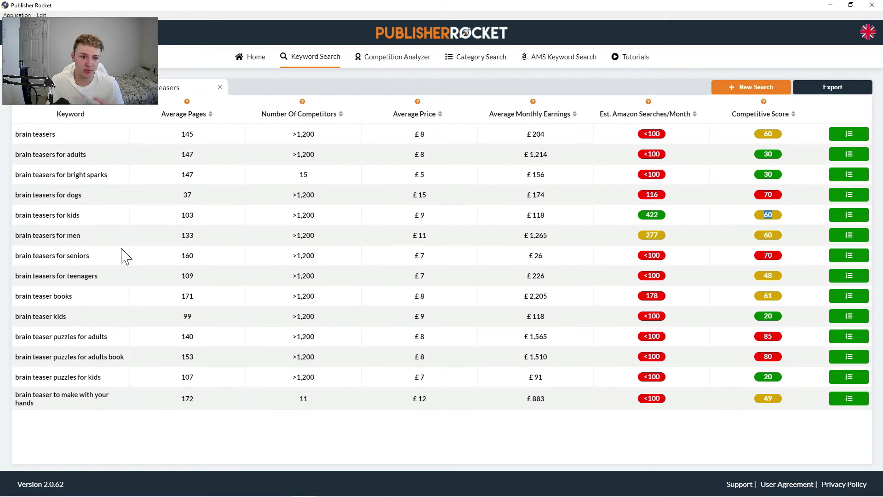
pyautogui.moveTo(81, 215); pyautogui.dragTo(27, 215)
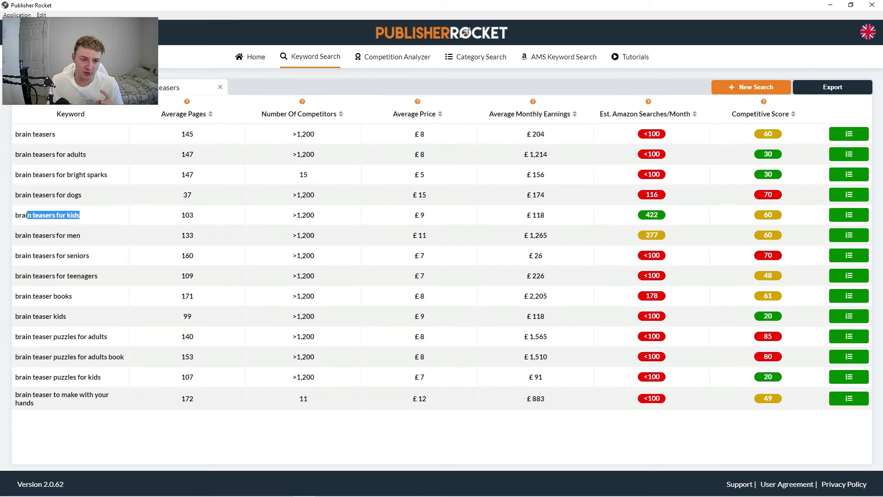
pyautogui.click(348, 195)
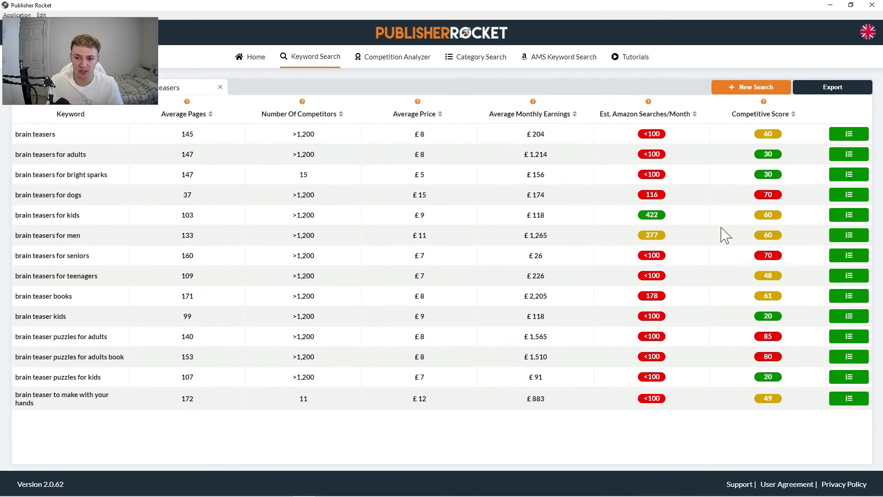
pyautogui.moveTo(655, 215); pyautogui.dragTo(118, 219)
pyautogui.click(111, 212)
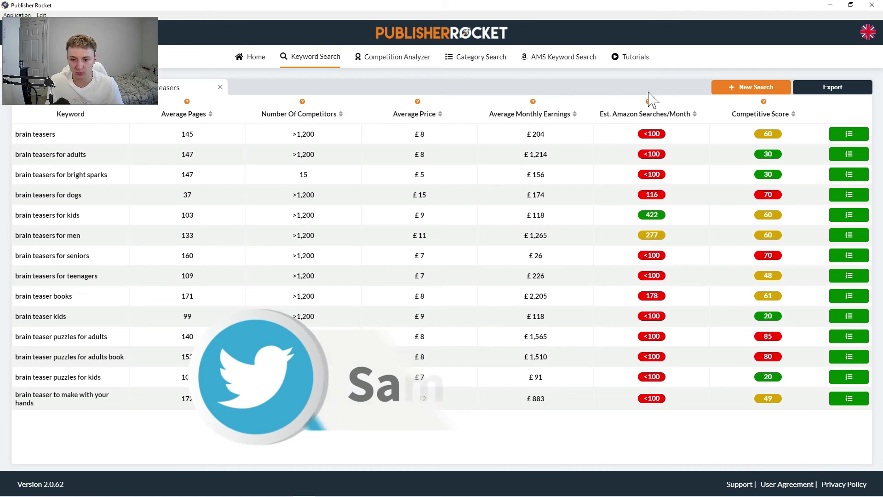
# Run a new keyword search for 'brain games'.
pyautogui.click(728, 89)
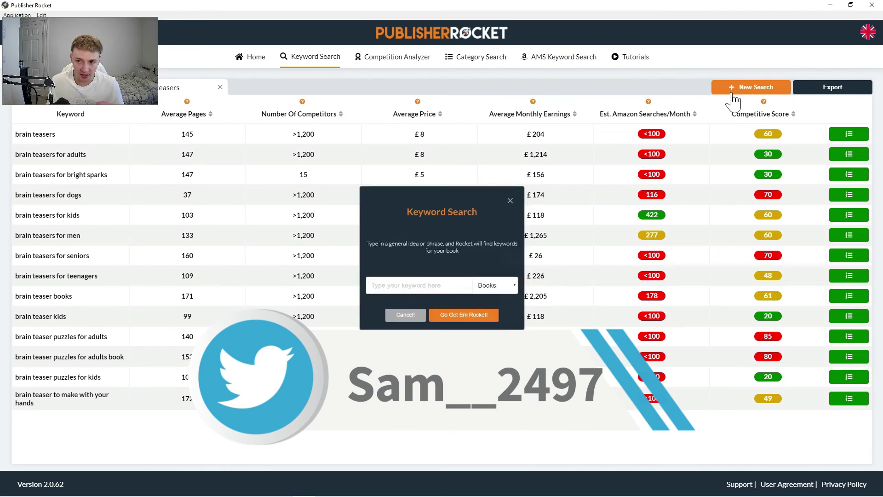
pyautogui.write('brain games')
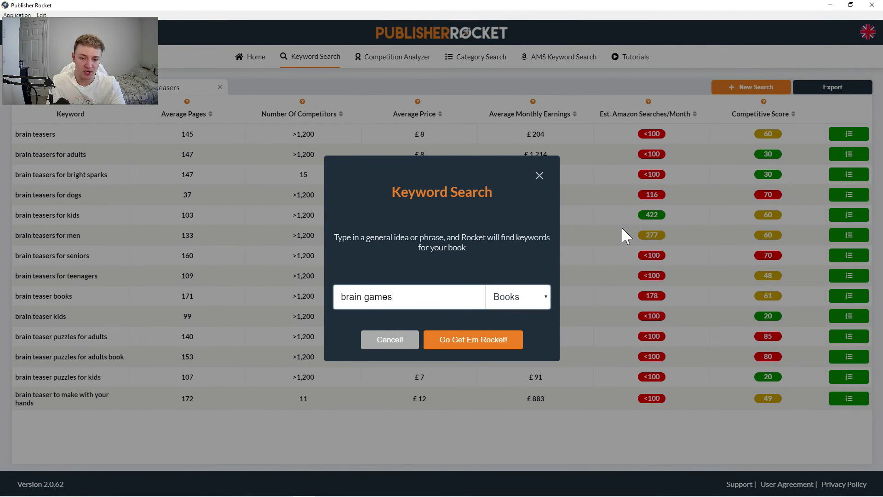
pyautogui.press('Return')
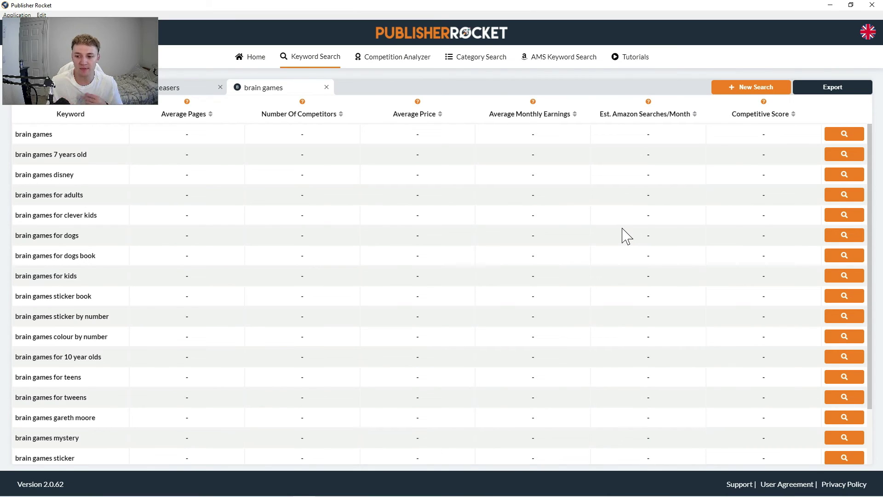
# Load metrics for each brain games suggestion, from brain games down to brain games sticker.
pyautogui.click(838, 134)
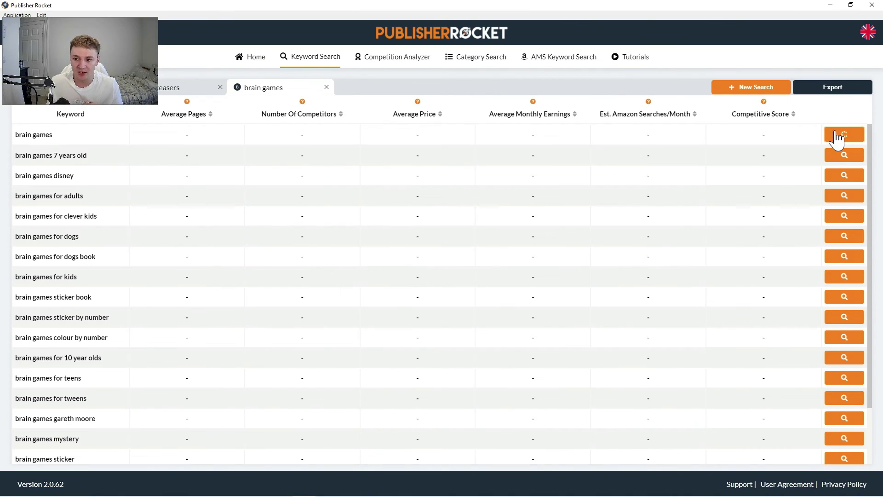
pyautogui.click(843, 155)
pyautogui.click(845, 175)
pyautogui.click(846, 195)
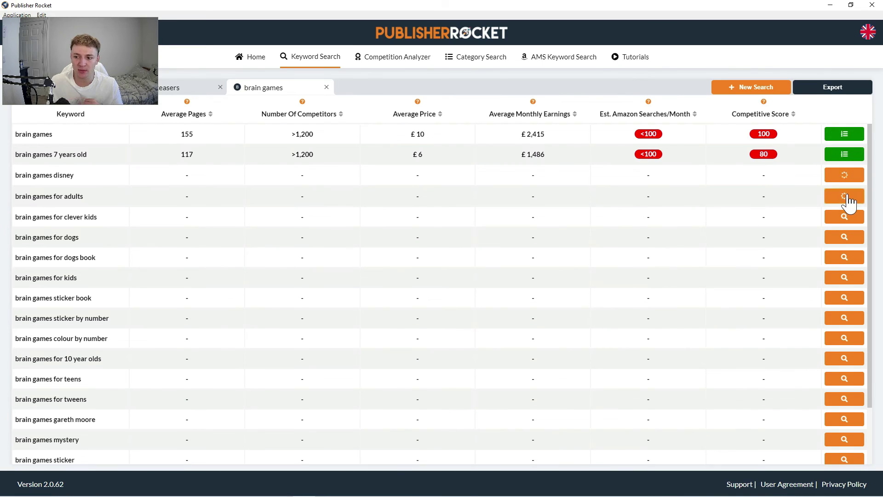
pyautogui.click(850, 214)
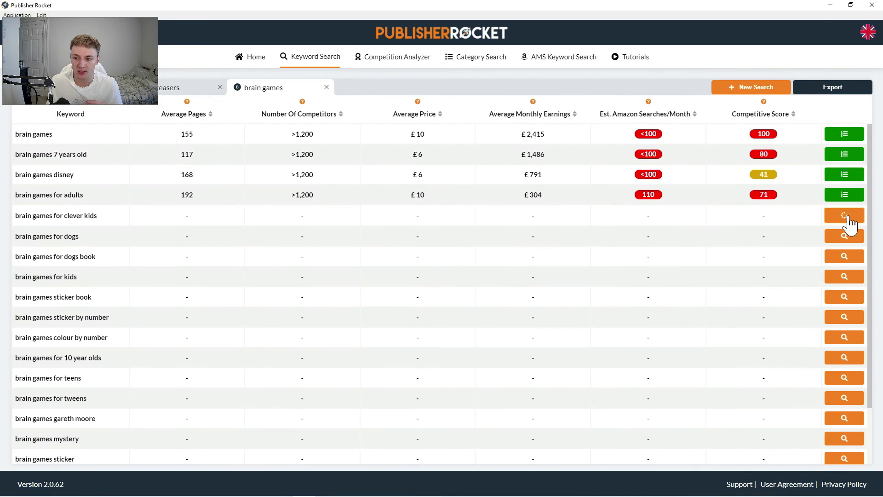
pyautogui.click(846, 236)
pyautogui.click(846, 257)
pyautogui.click(847, 278)
pyautogui.click(846, 298)
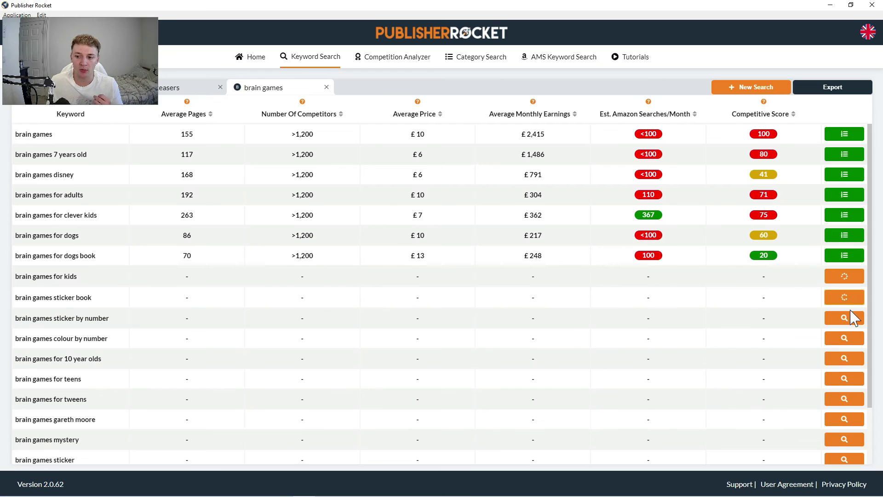
pyautogui.click(847, 318)
pyautogui.click(852, 340)
pyautogui.click(851, 359)
pyautogui.click(850, 379)
pyautogui.click(850, 398)
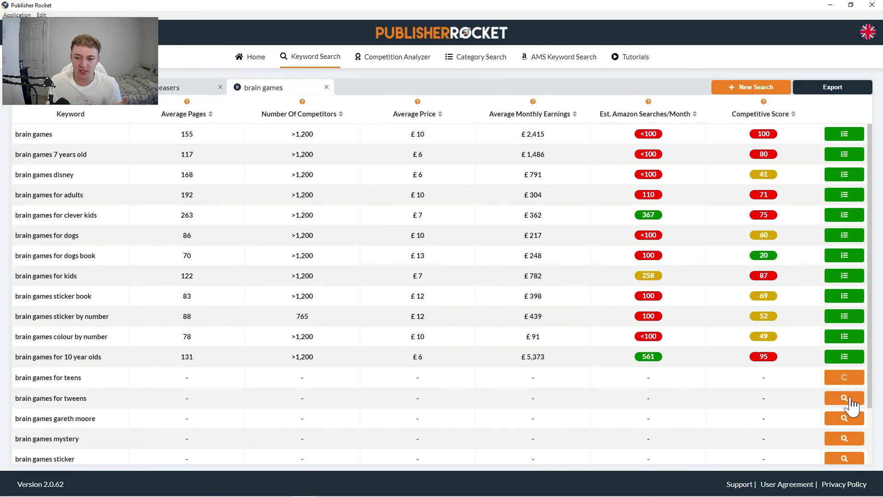
pyautogui.click(850, 418)
pyautogui.click(847, 439)
pyautogui.click(846, 459)
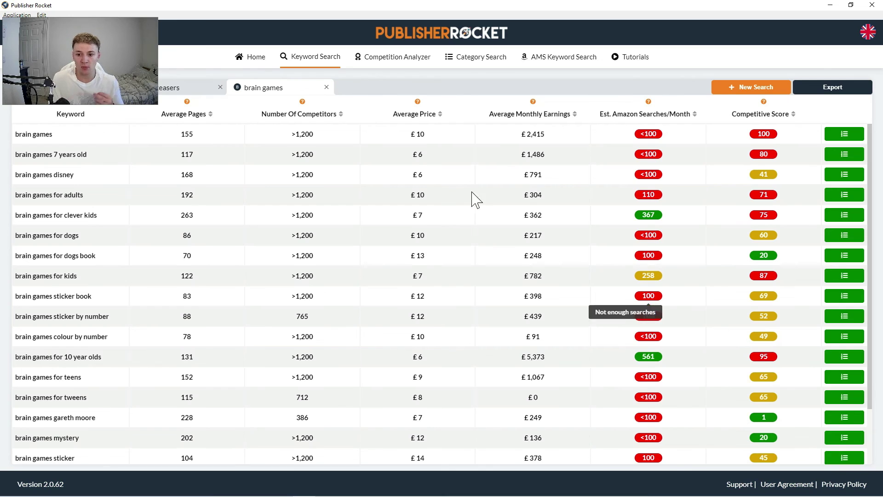
# Load metrics for brain games sticker by number book, sticker by number christmas and sudoku.
pyautogui.scroll(-3, 543, 223)
pyautogui.click(844, 411)
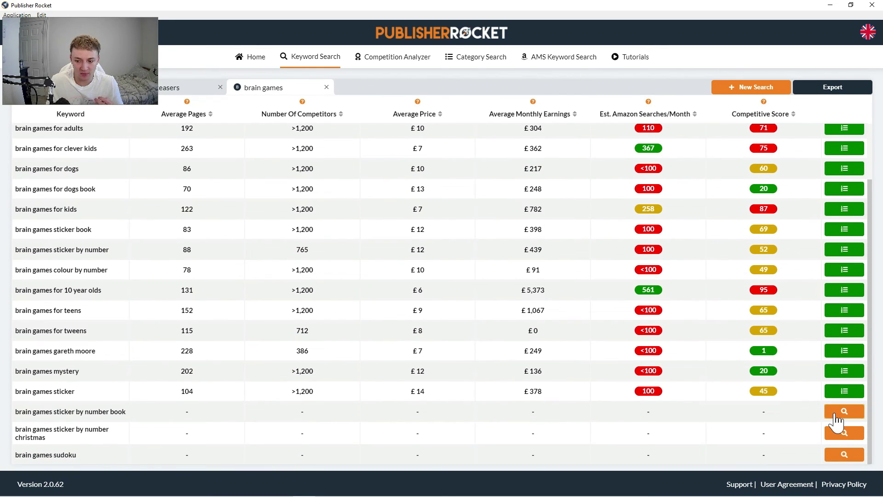
pyautogui.click(844, 433)
pyautogui.click(844, 454)
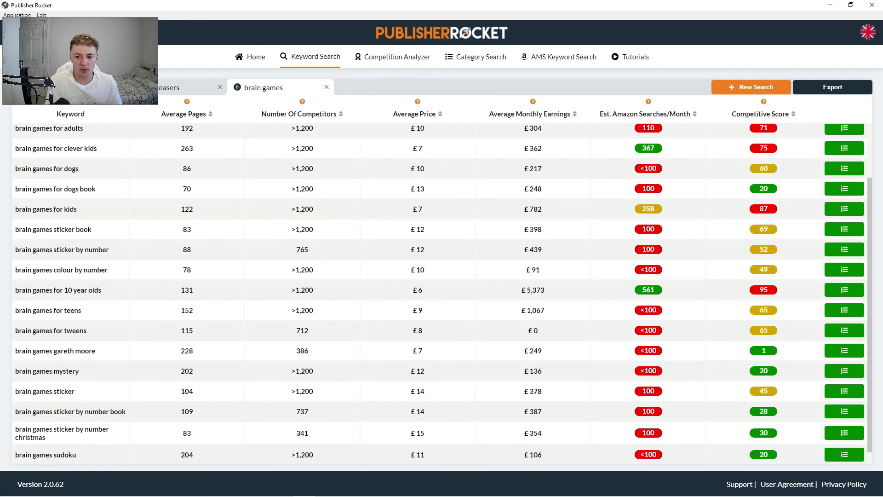
pyautogui.scroll(3, 693, 256)
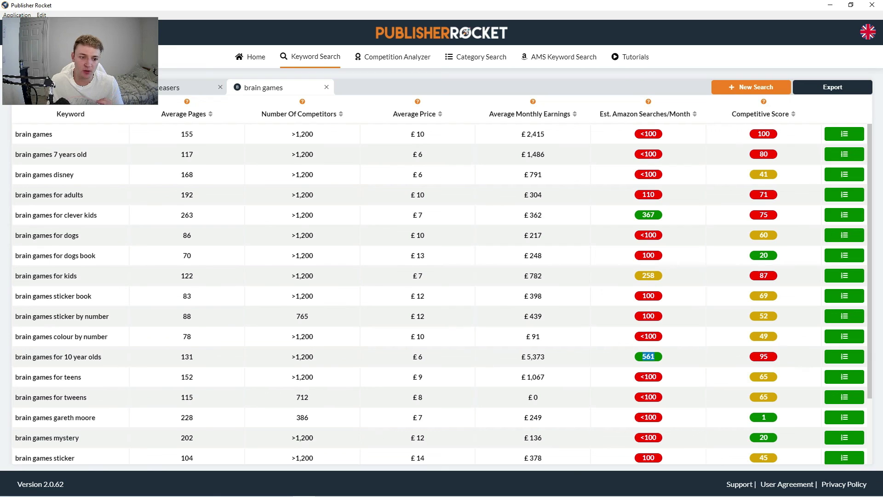
pyautogui.moveTo(112, 363); pyautogui.dragTo(24, 361)
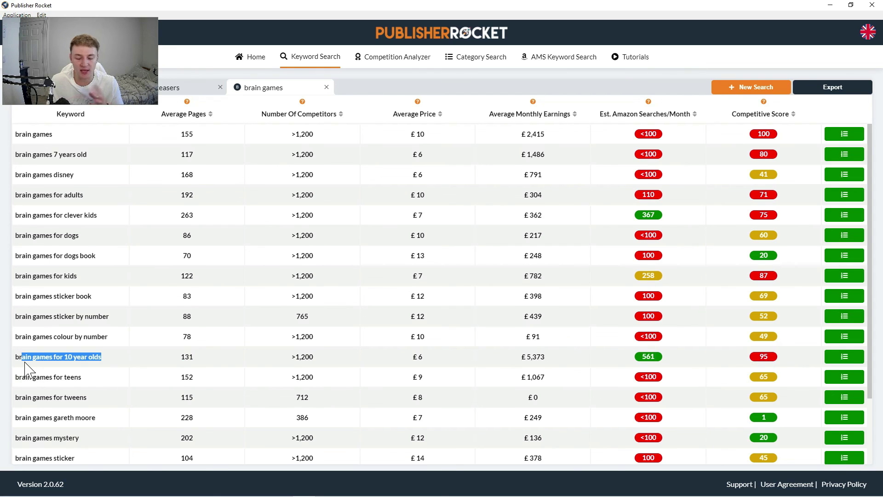
pyautogui.click(455, 277)
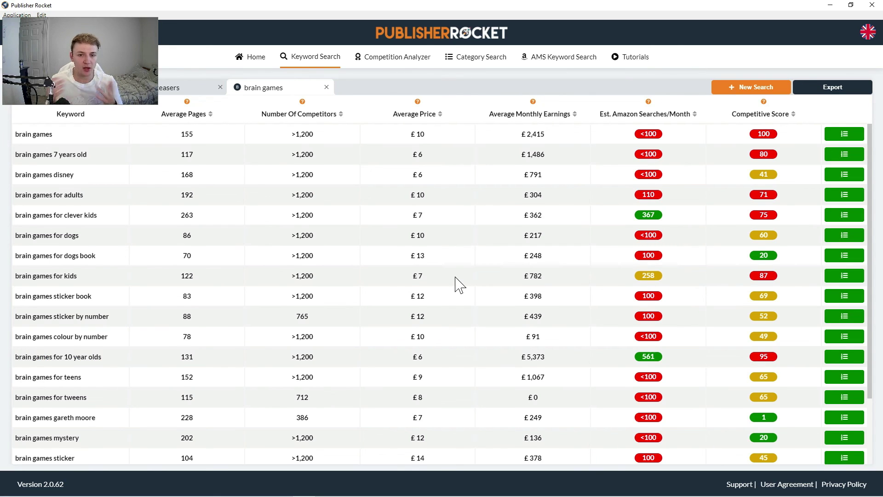